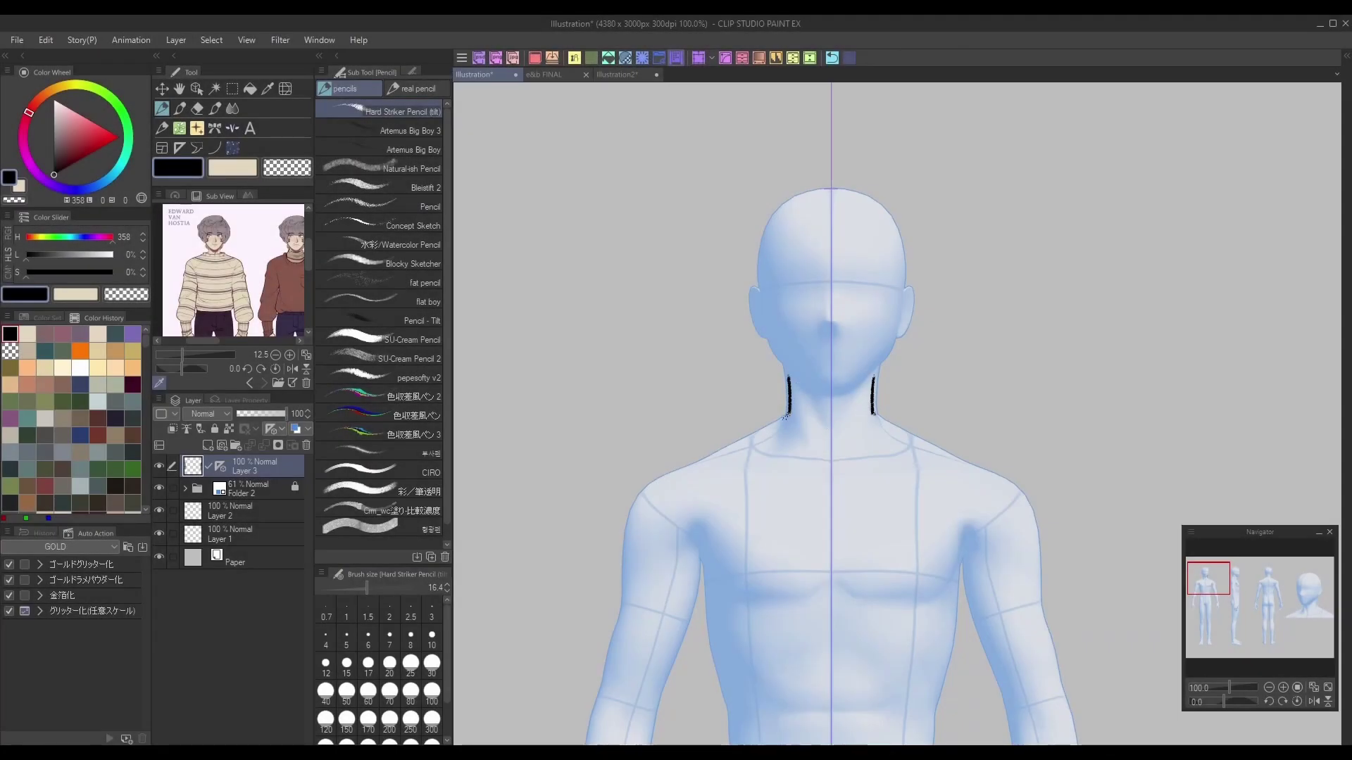
Step: Sketch the sweater's shoulders, ribbed cuffs, puffed sleeves and torso sides over the front-view mannequin
mouse_move(758, 426)
mouse_down()
mouse_move(641, 487)
mouse_move(609, 591)
mouse_up()
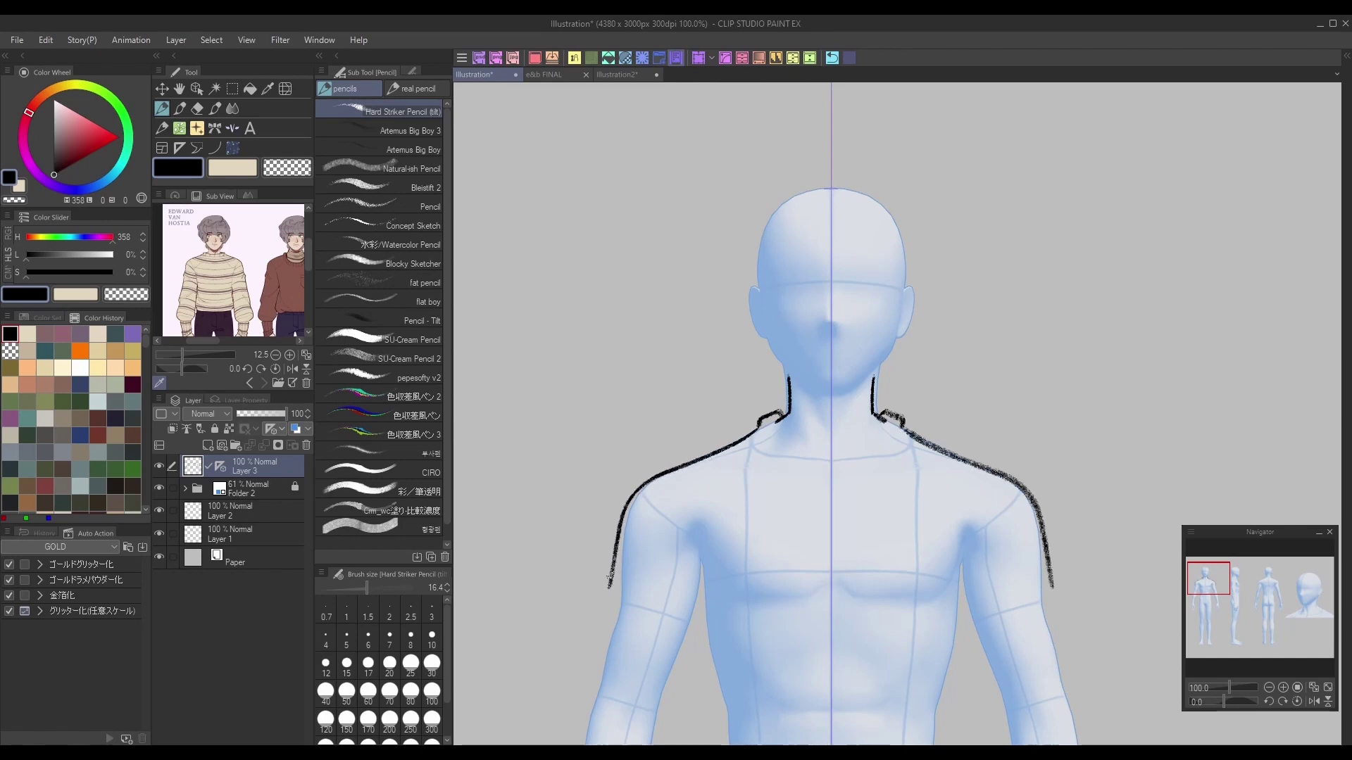
click(1268, 687)
drag(1247, 589, 1200, 582)
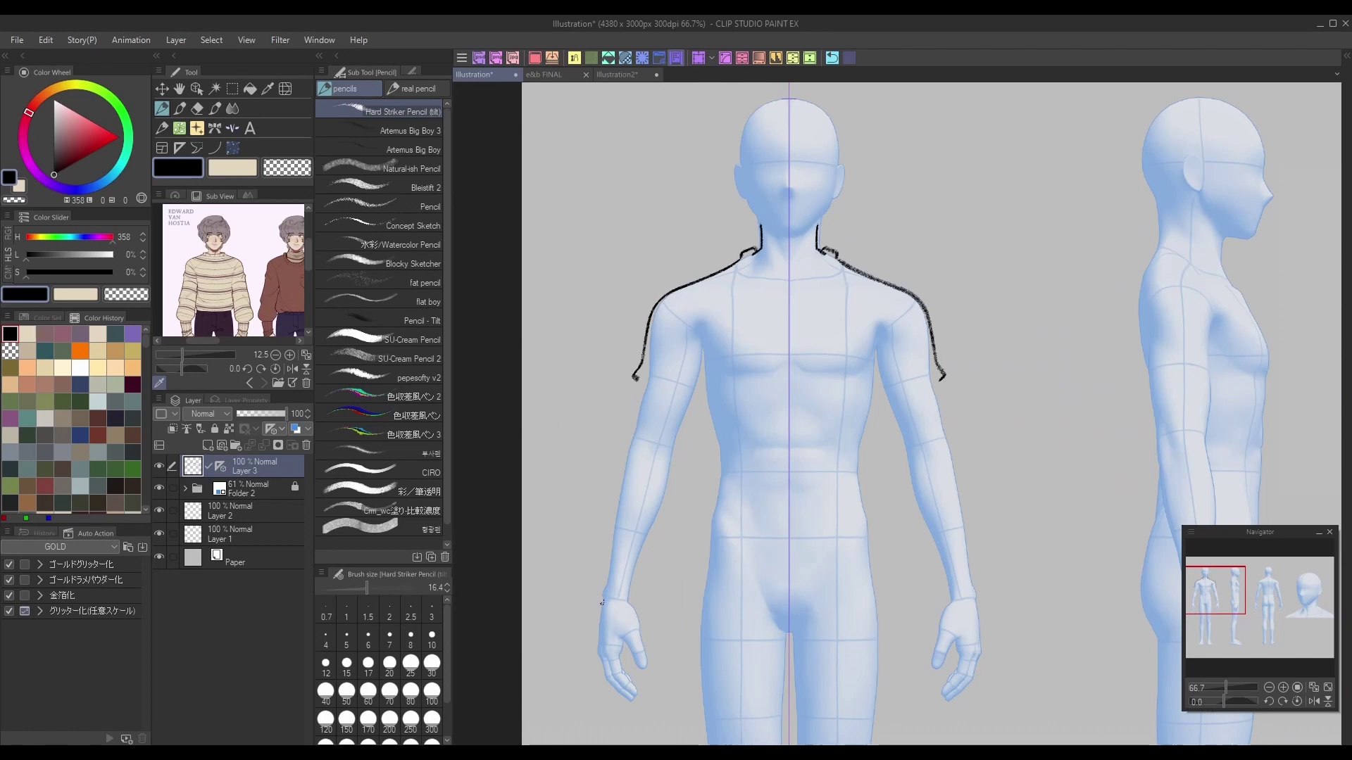
drag(622, 603, 599, 602)
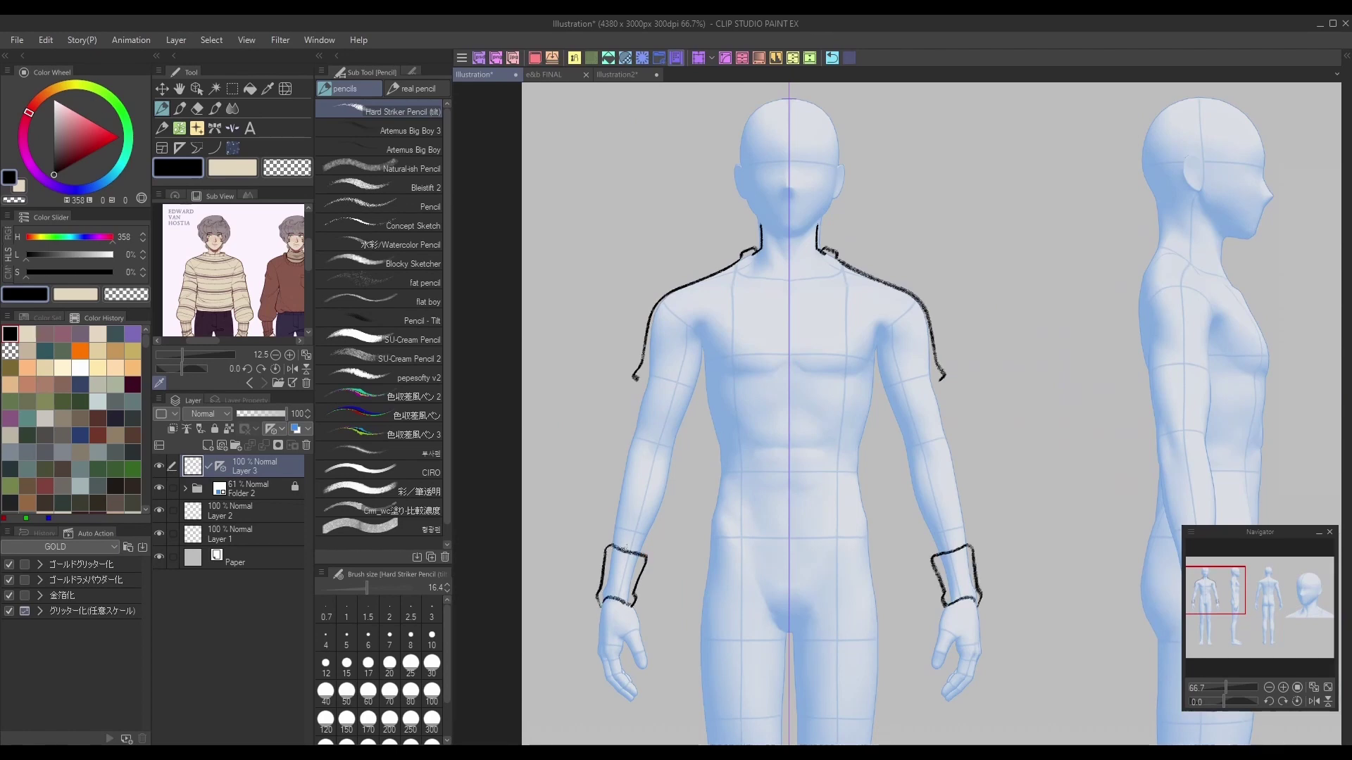
drag(610, 548, 669, 545)
drag(636, 380, 607, 491)
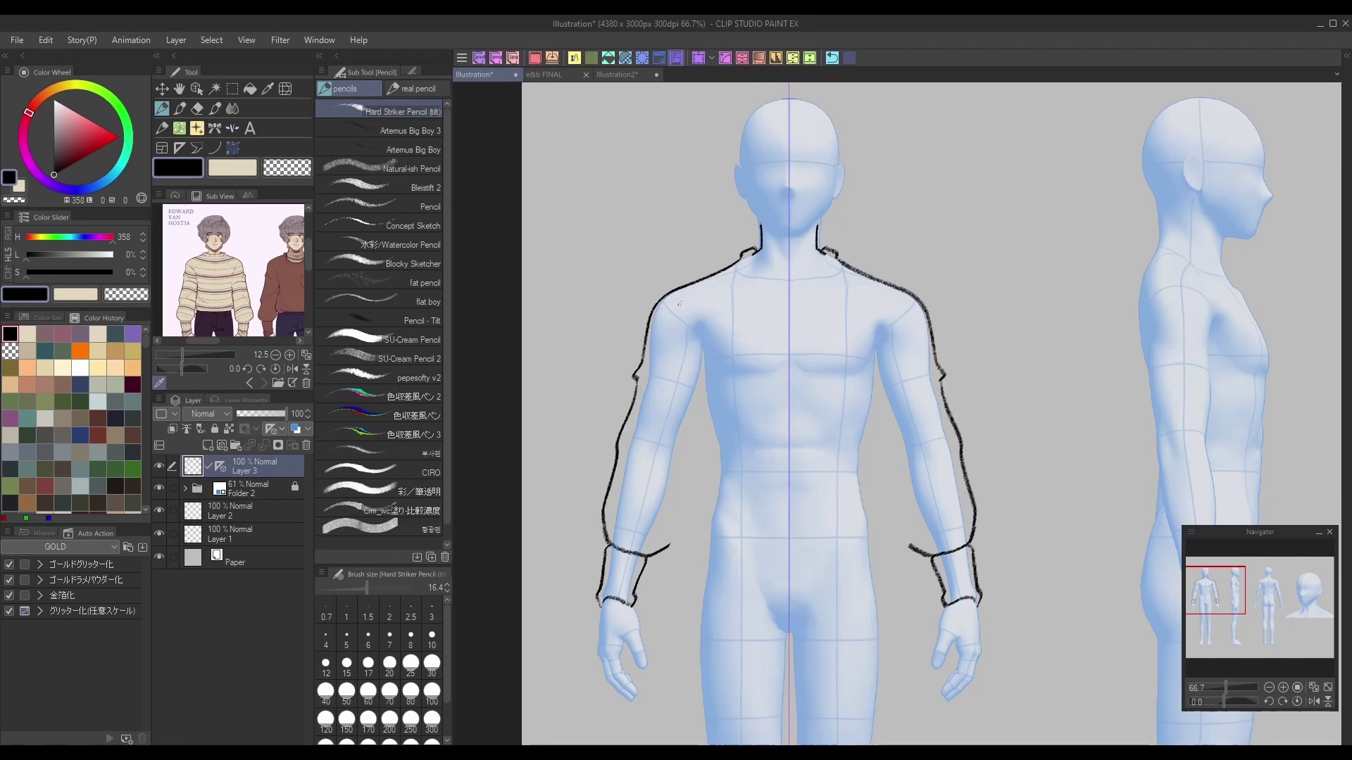
mouse_move(675, 316)
mouse_down()
mouse_move(697, 383)
mouse_move(679, 523)
mouse_up()
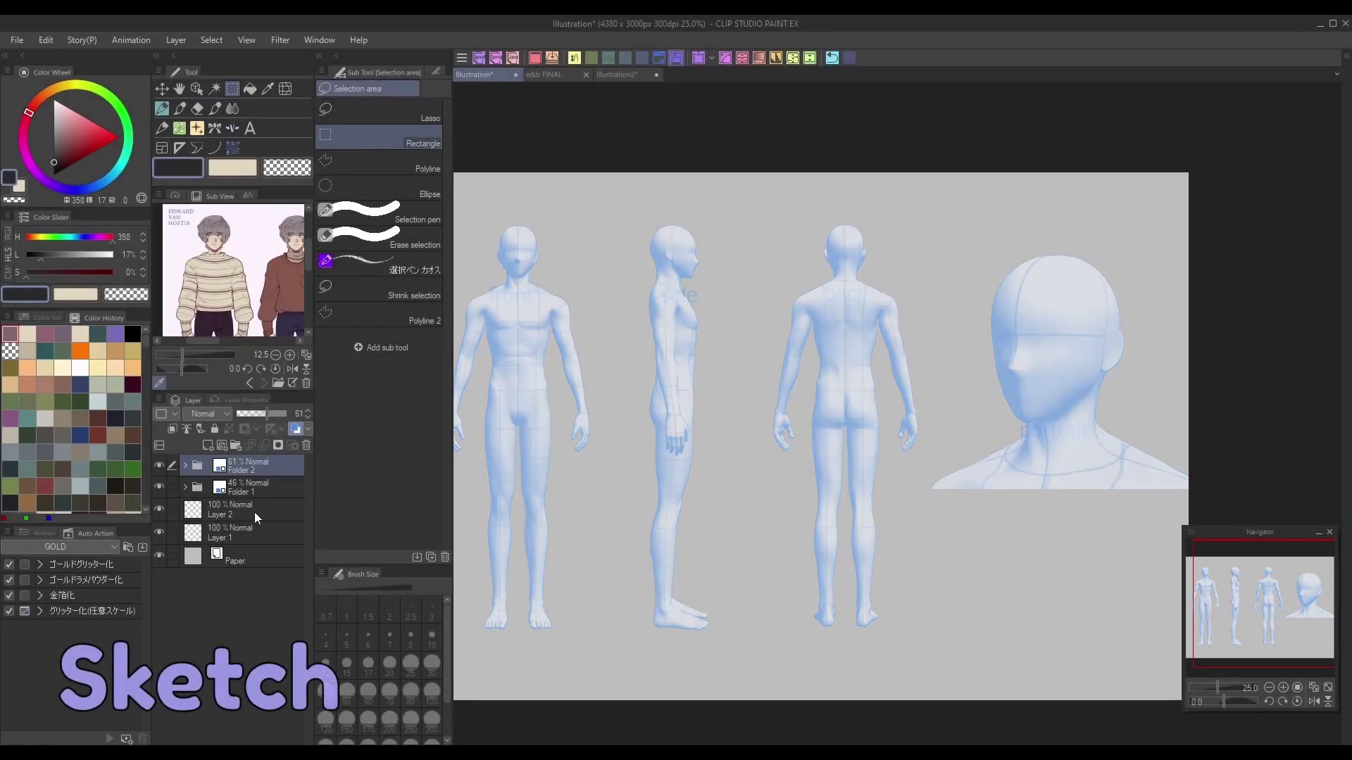
Step: Delete the extra group Folder 1 and lock the mannequin group Folder 2
click(261, 490)
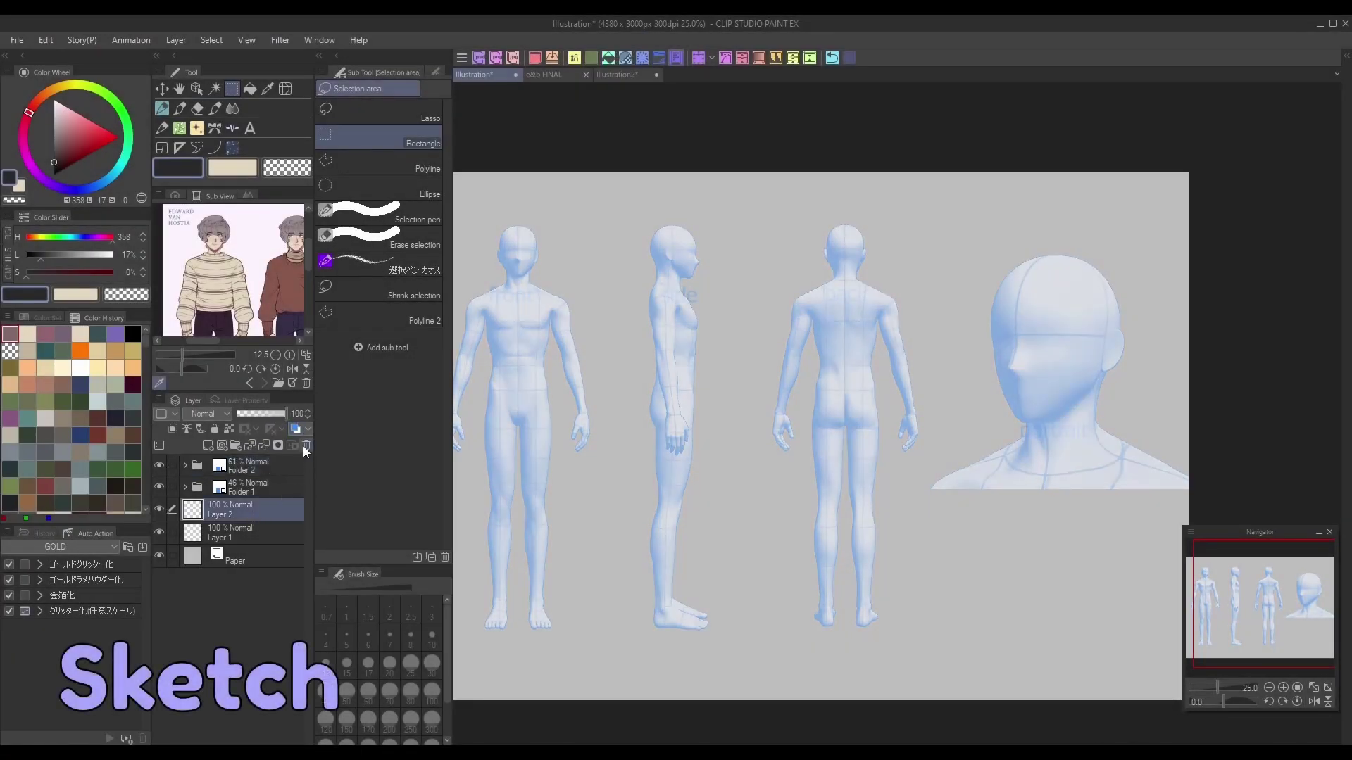
click(307, 446)
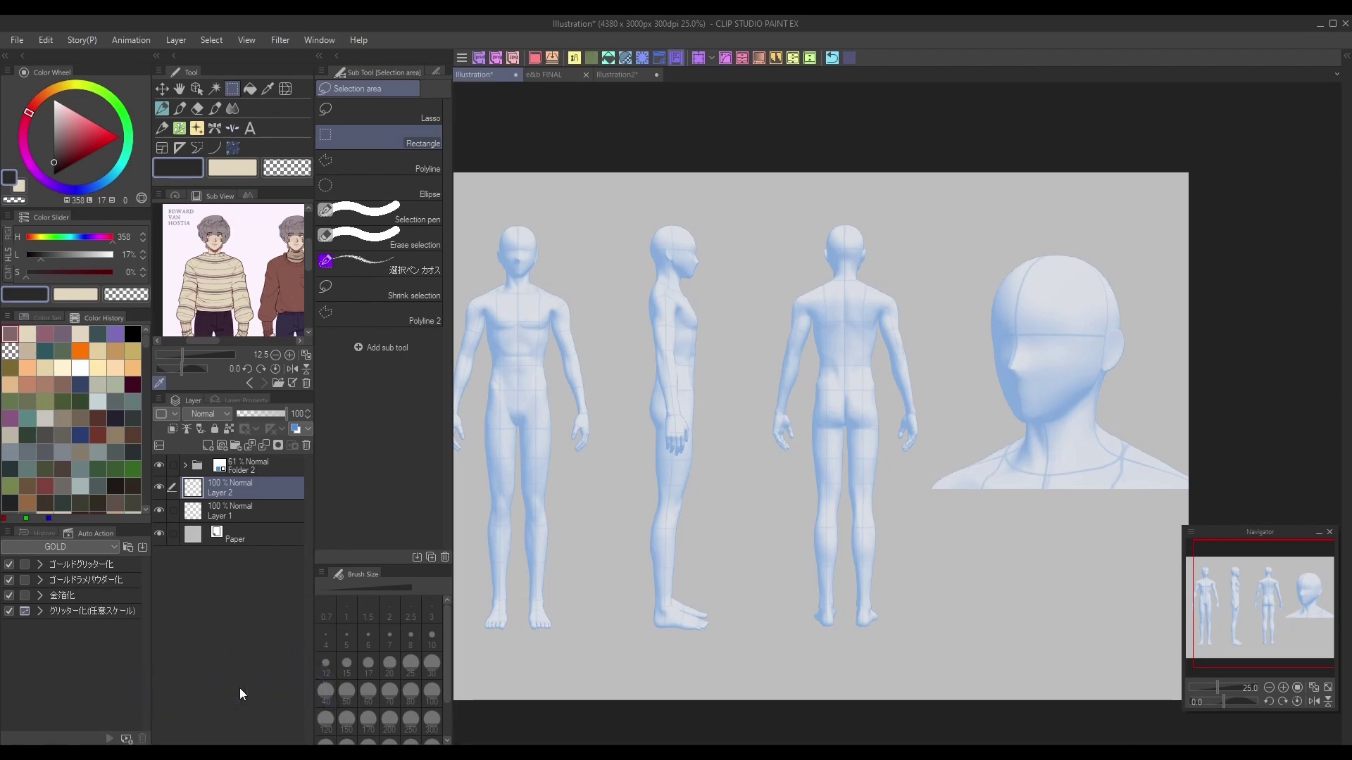
drag(1257, 553, 1233, 558)
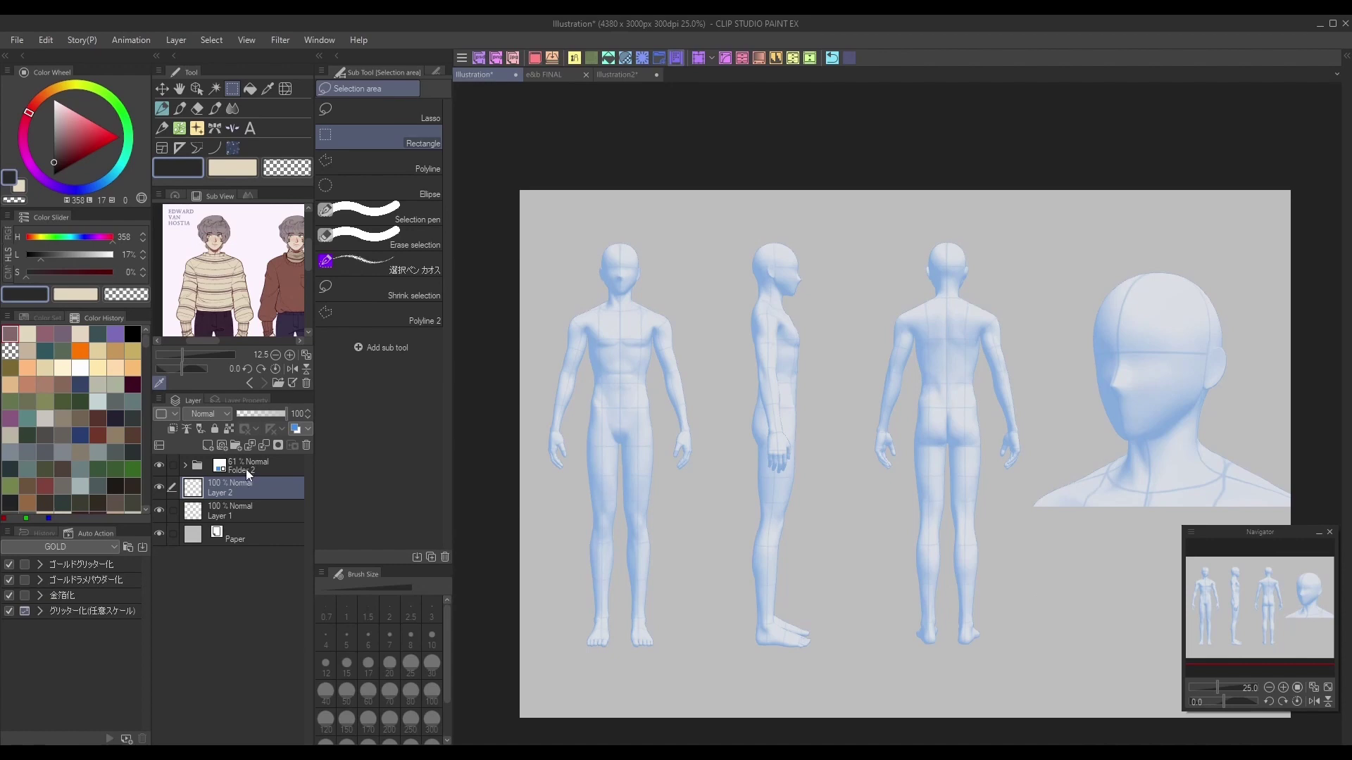
click(247, 469)
click(214, 429)
Step: Add a new raster layer above Folder 2 and set the drawing colour to black for sketching the front figure
click(208, 445)
click(54, 175)
click(1282, 688)
click(1281, 687)
drag(1267, 607, 1200, 583)
click(1282, 687)
click(1282, 687)
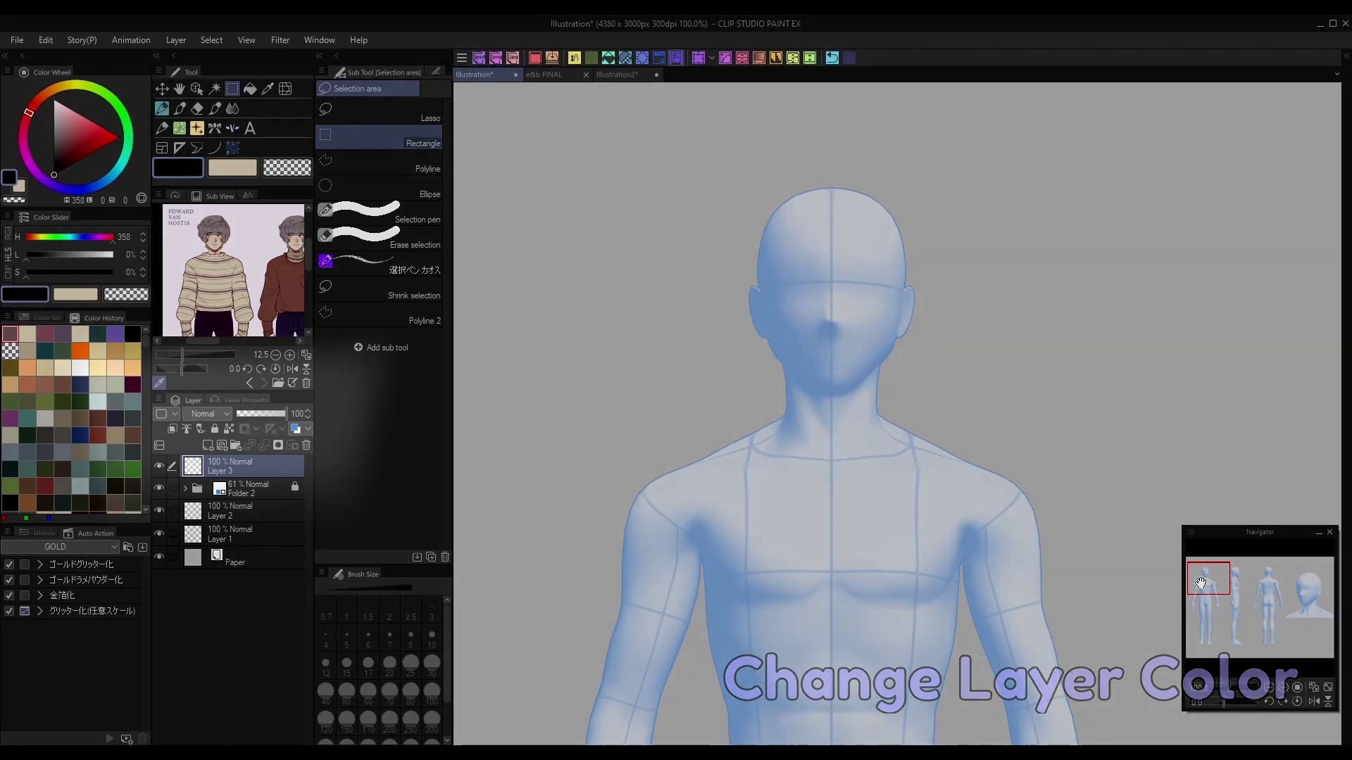
key(p)
mouse_move(801, 239)
mouse_down()
mouse_move(775, 278)
mouse_move(782, 422)
mouse_move(711, 471)
mouse_up()
click(644, 57)
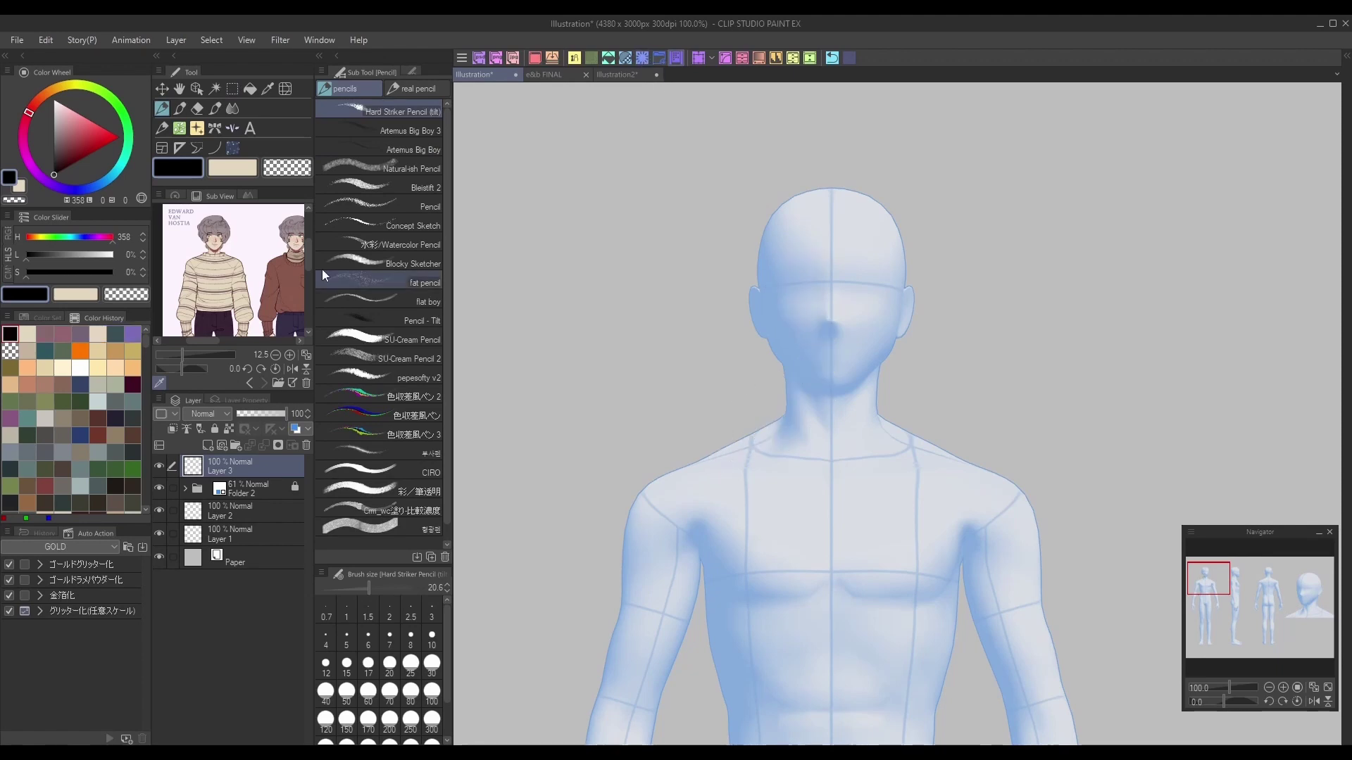
Step: Create a vertical symmetrical ruler down the centre line of the front-view mannequin
click(180, 147)
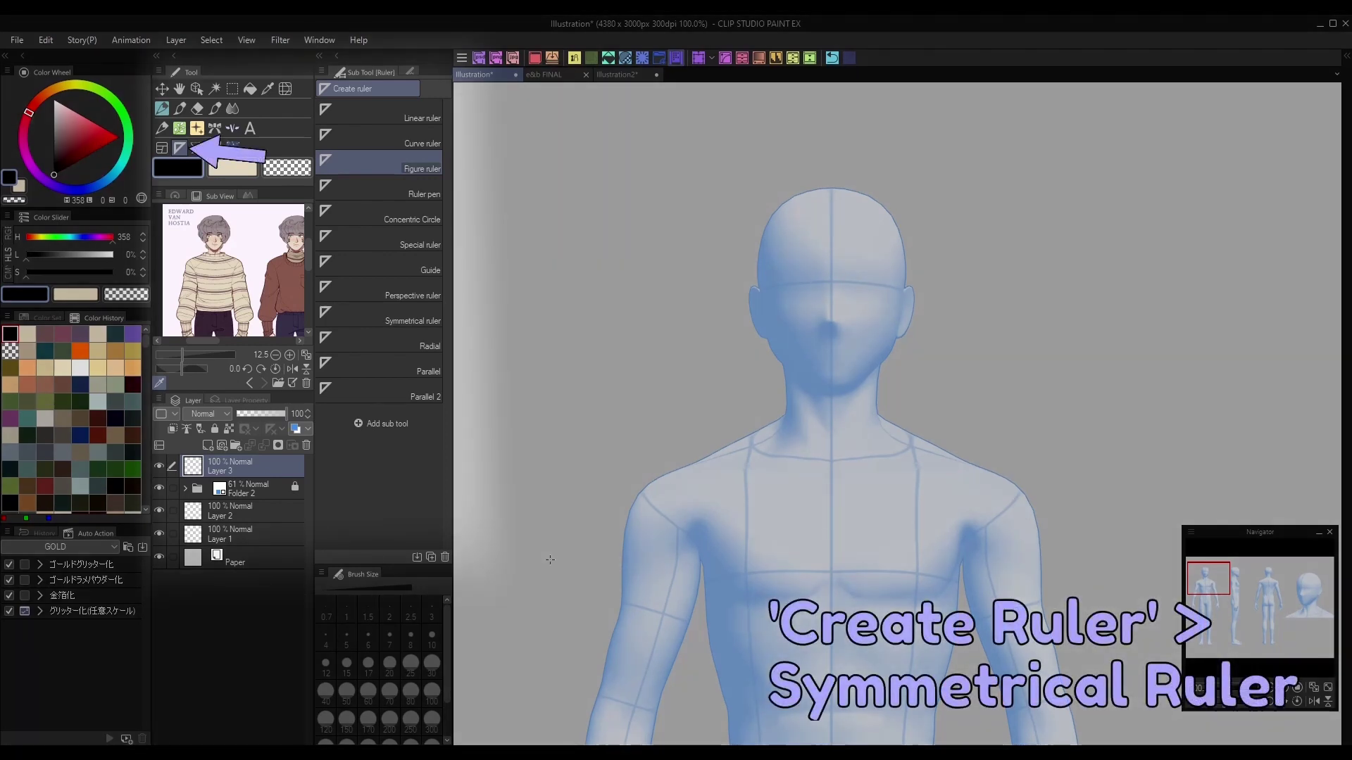
click(426, 322)
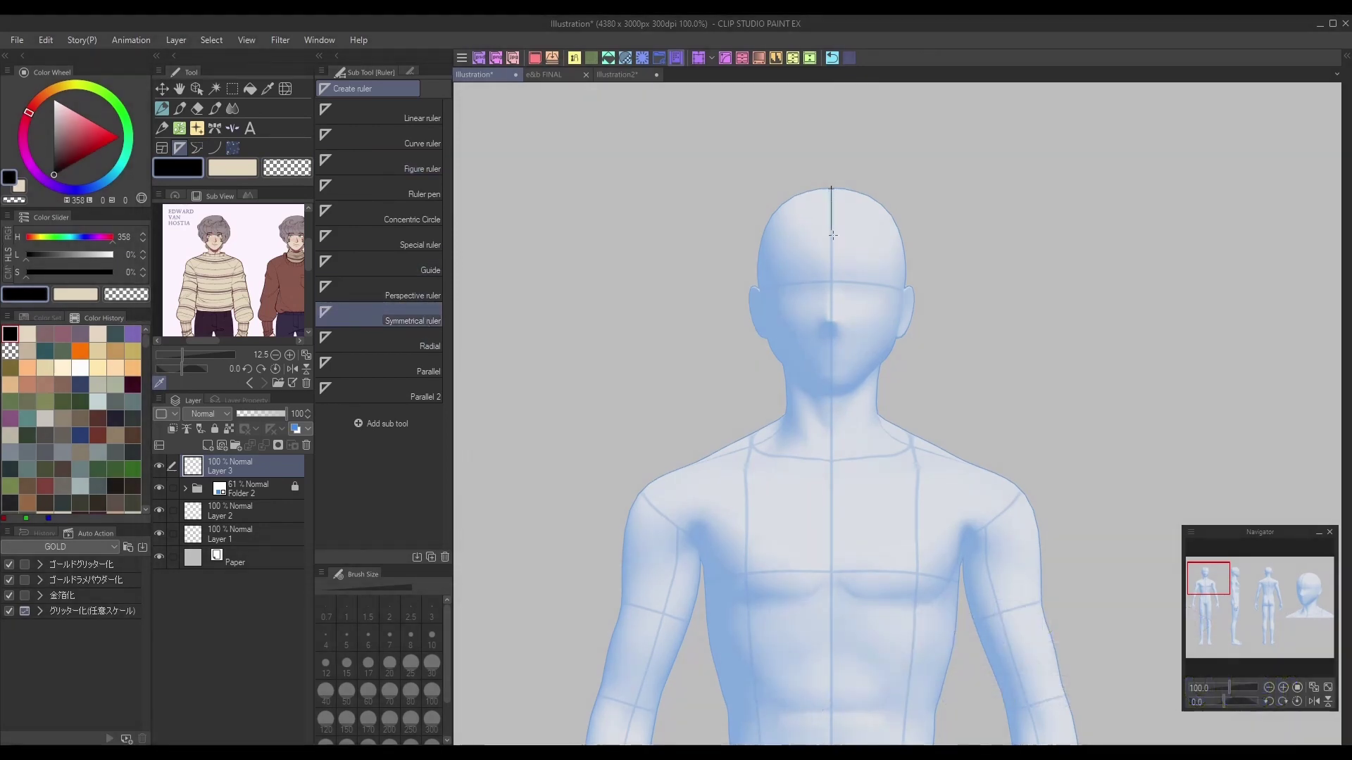
drag(831, 230, 831, 507)
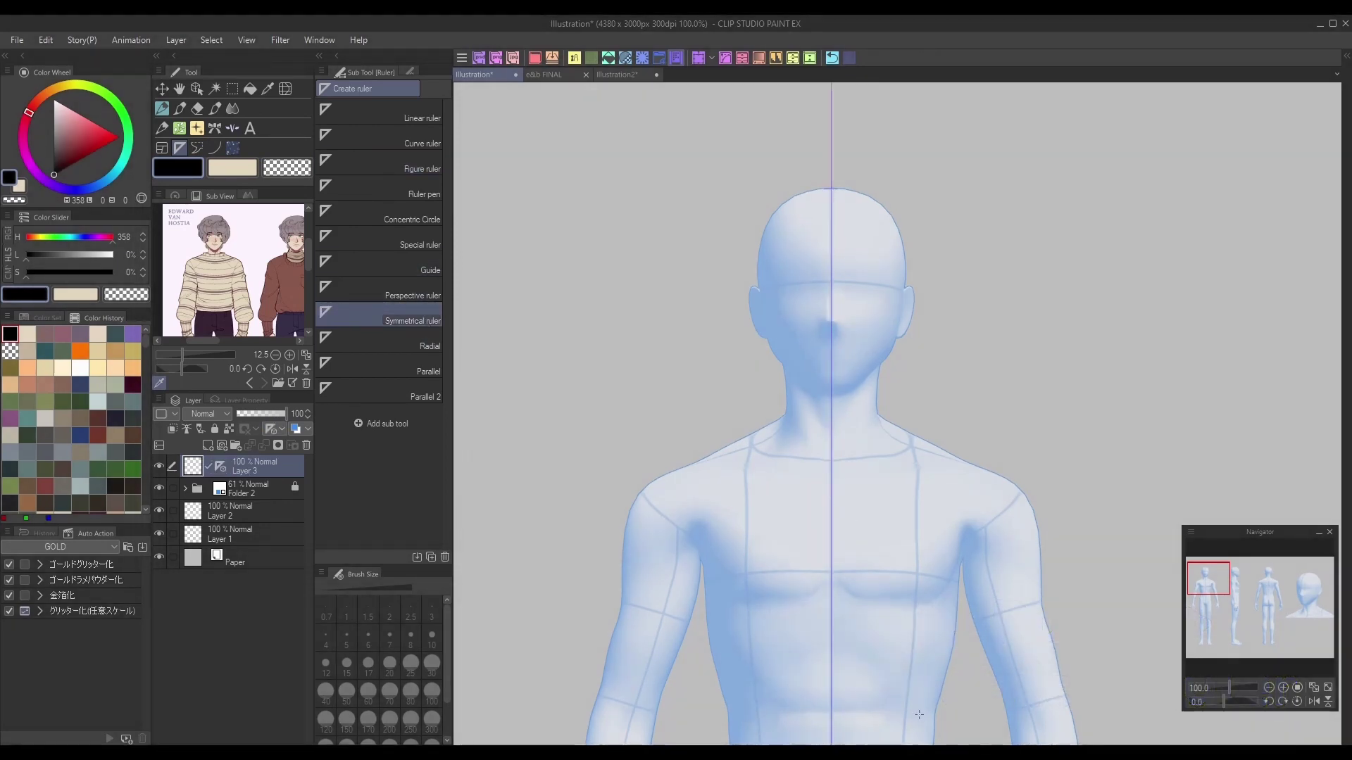
Step: Sketch the front figure's neck lines, sweater shoulders and cuffs in pencil with symmetry, undoing the last stroke
key(p)
drag(789, 380, 789, 415)
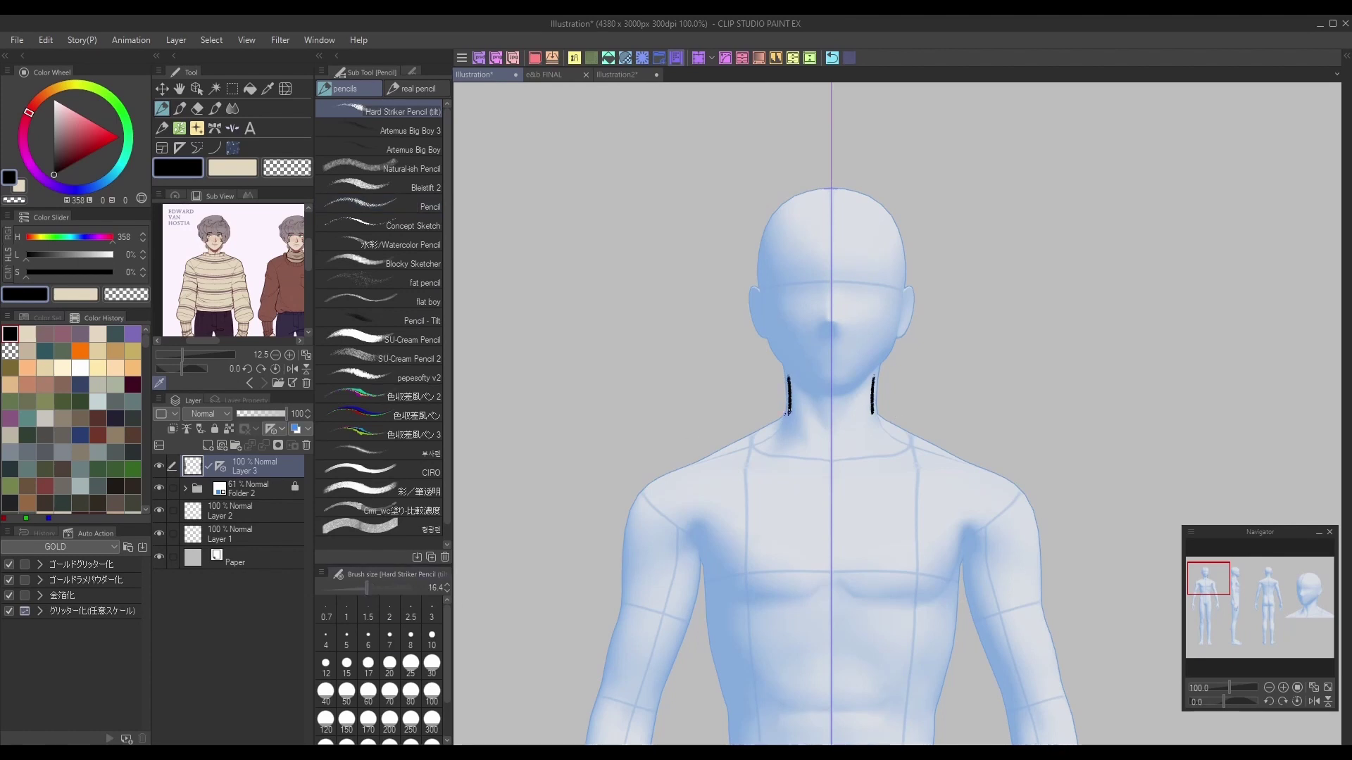
mouse_move(742, 442)
mouse_down()
mouse_move(627, 503)
mouse_move(608, 590)
mouse_up()
scroll(1245, 590, down, 3)
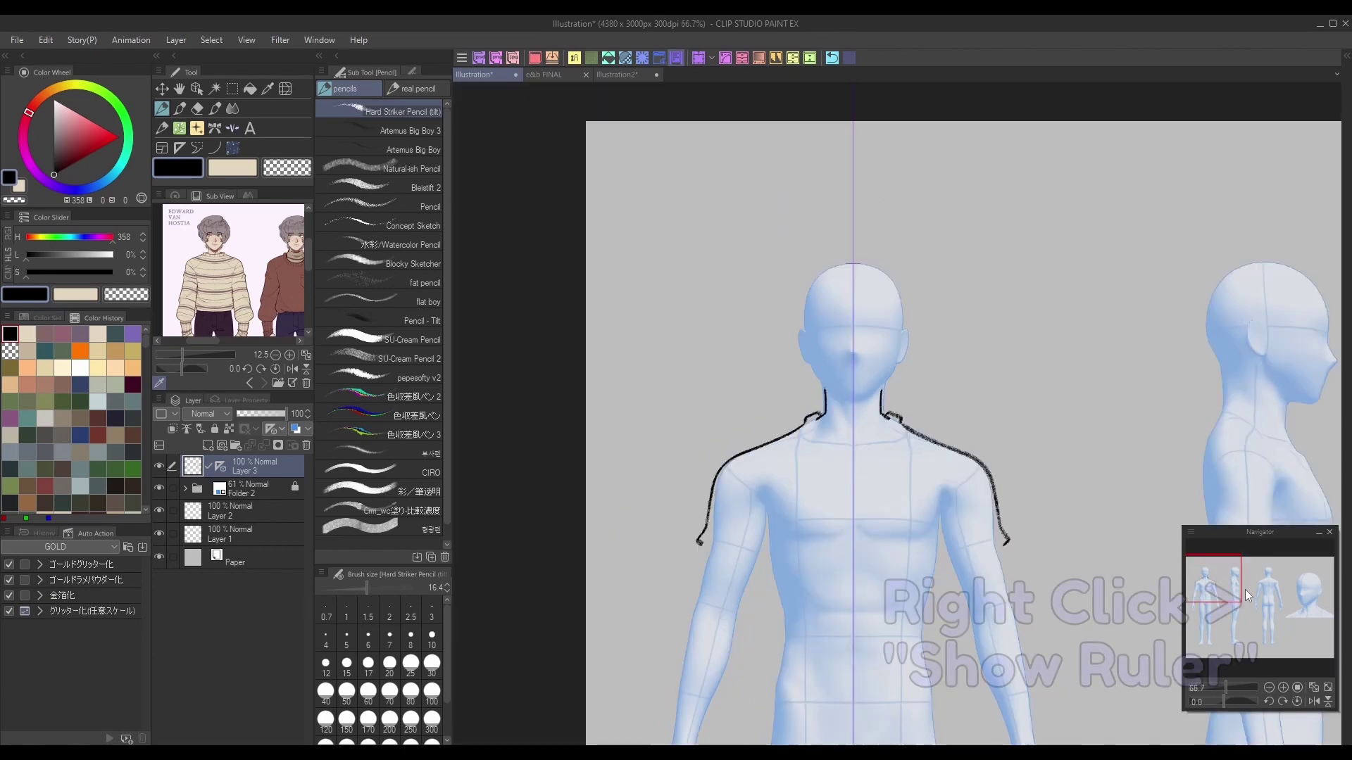
mouse_move(619, 600)
mouse_down()
mouse_move(605, 553)
mouse_move(623, 550)
mouse_move(645, 556)
mouse_move(632, 593)
mouse_up()
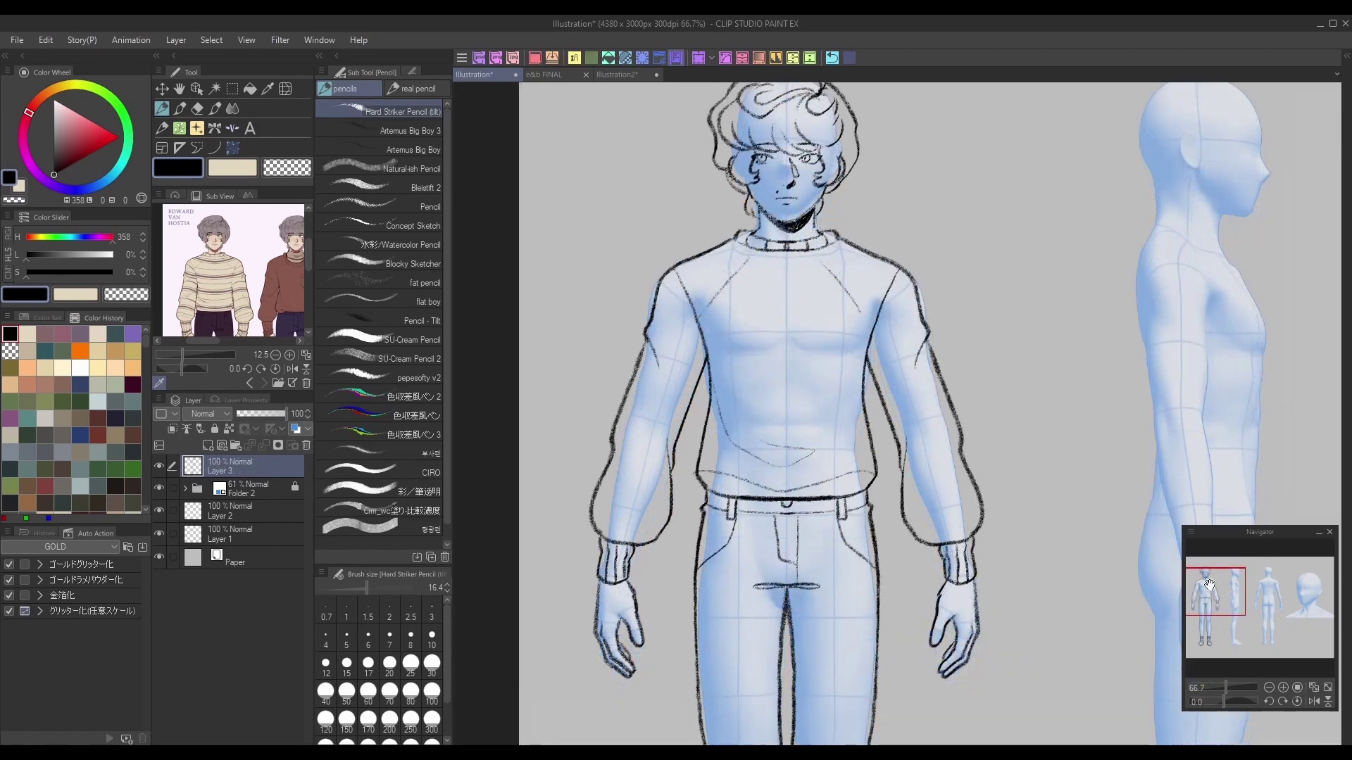
key(ctrl+z)
Step: Duplicate the layer holding the finished front-view sketch
click(1269, 687)
click(1269, 688)
drag(1262, 593, 1261, 631)
click(1269, 687)
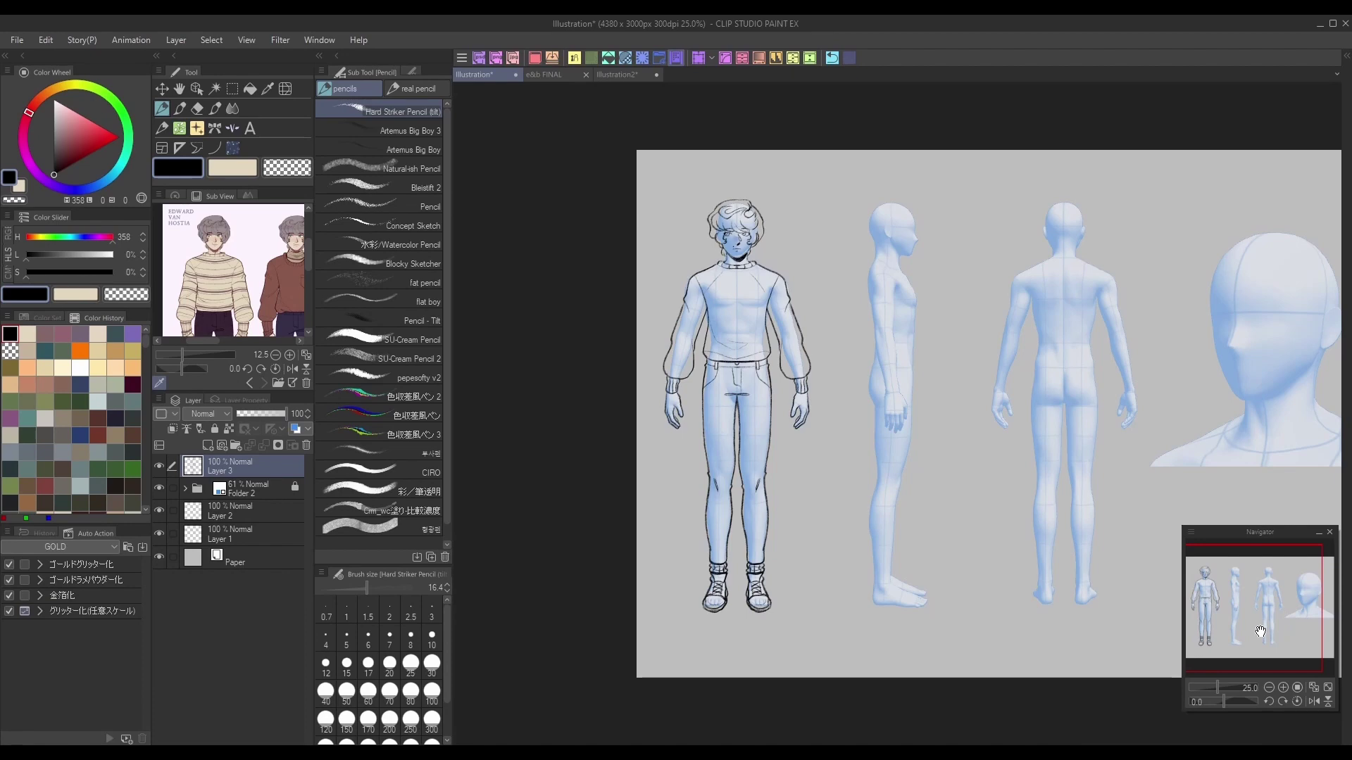
right_click(248, 471)
click(310, 450)
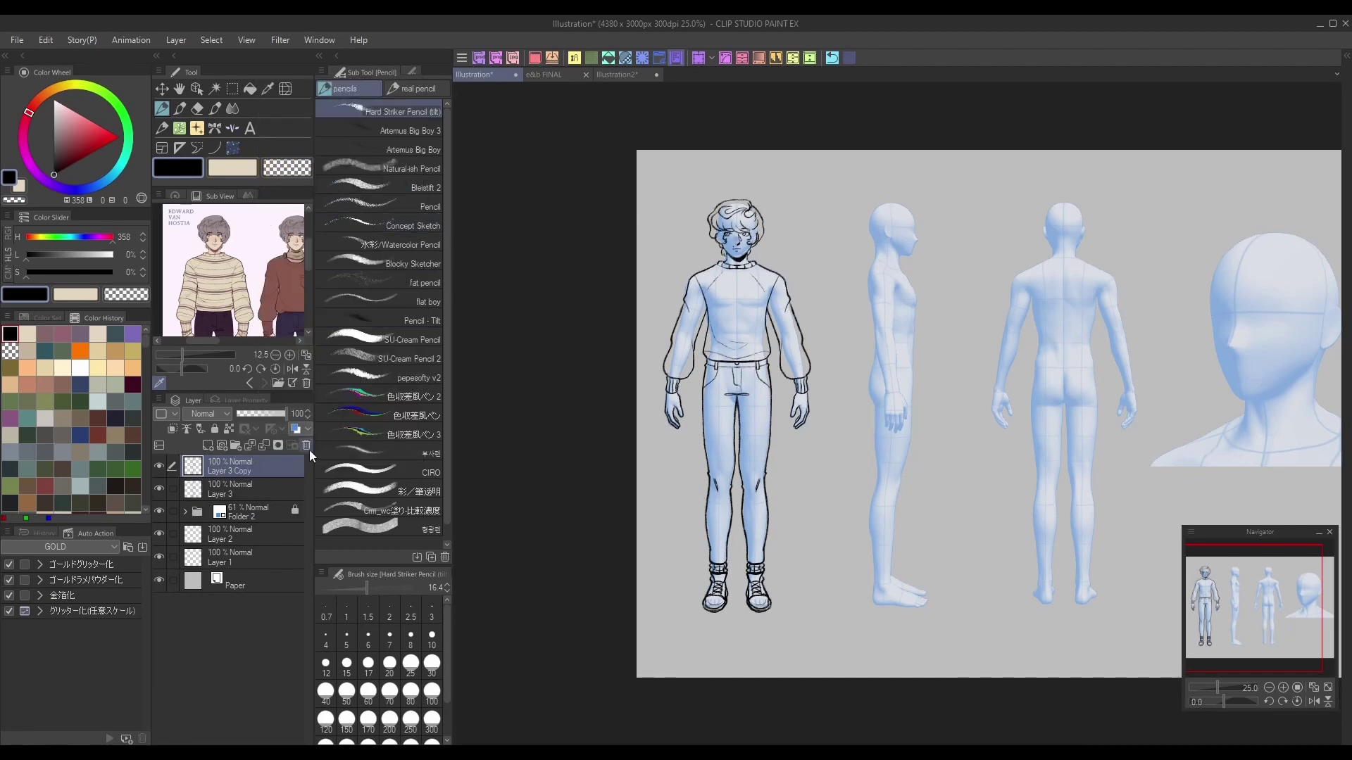
Step: Move the copied sketch onto the back-view mannequin at 48% opacity and place Layer 3 above it
click(161, 89)
drag(743, 542, 1069, 537)
click(260, 414)
drag(226, 491, 226, 465)
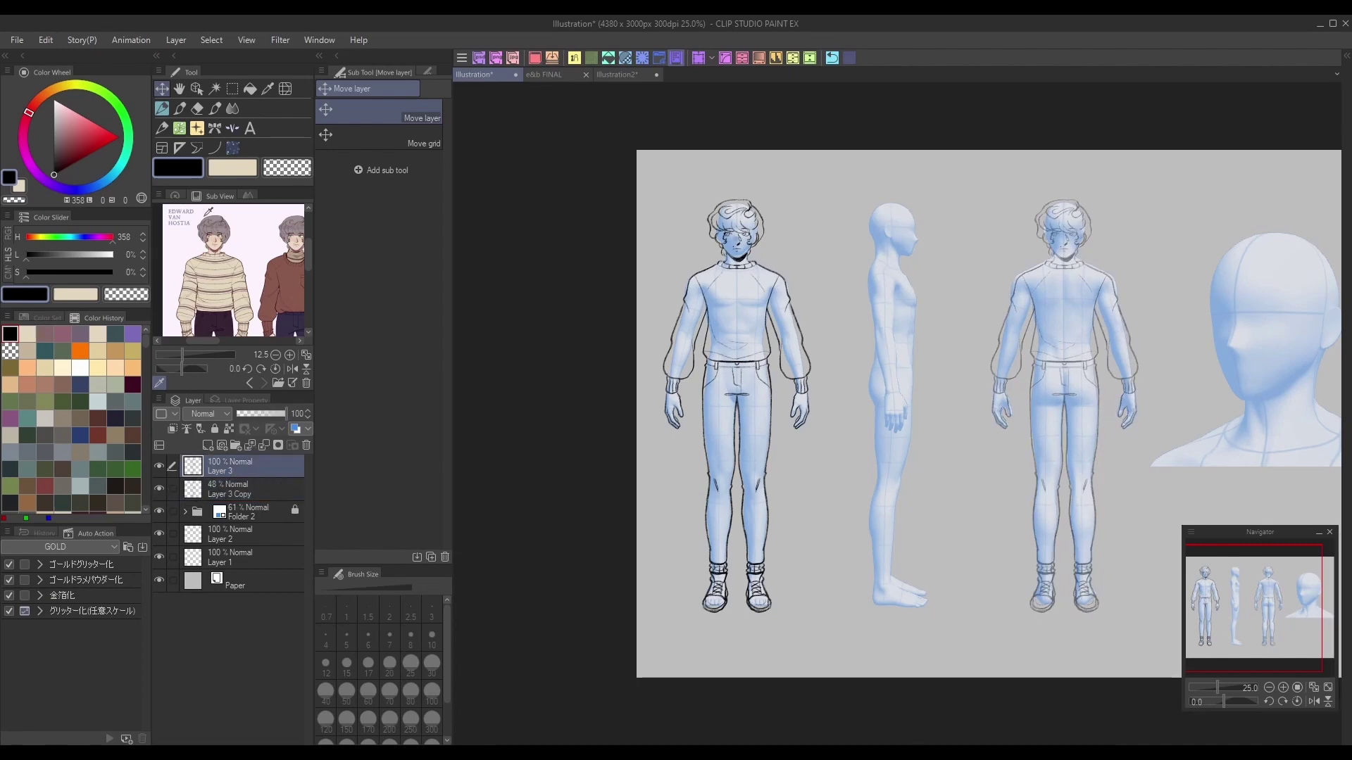
Step: Sketch the hair's nape and the sweater collar of the back view over the faded copy
click(162, 108)
click(1283, 687)
click(1282, 688)
drag(1260, 595, 1275, 576)
click(1282, 687)
drag(775, 425, 805, 442)
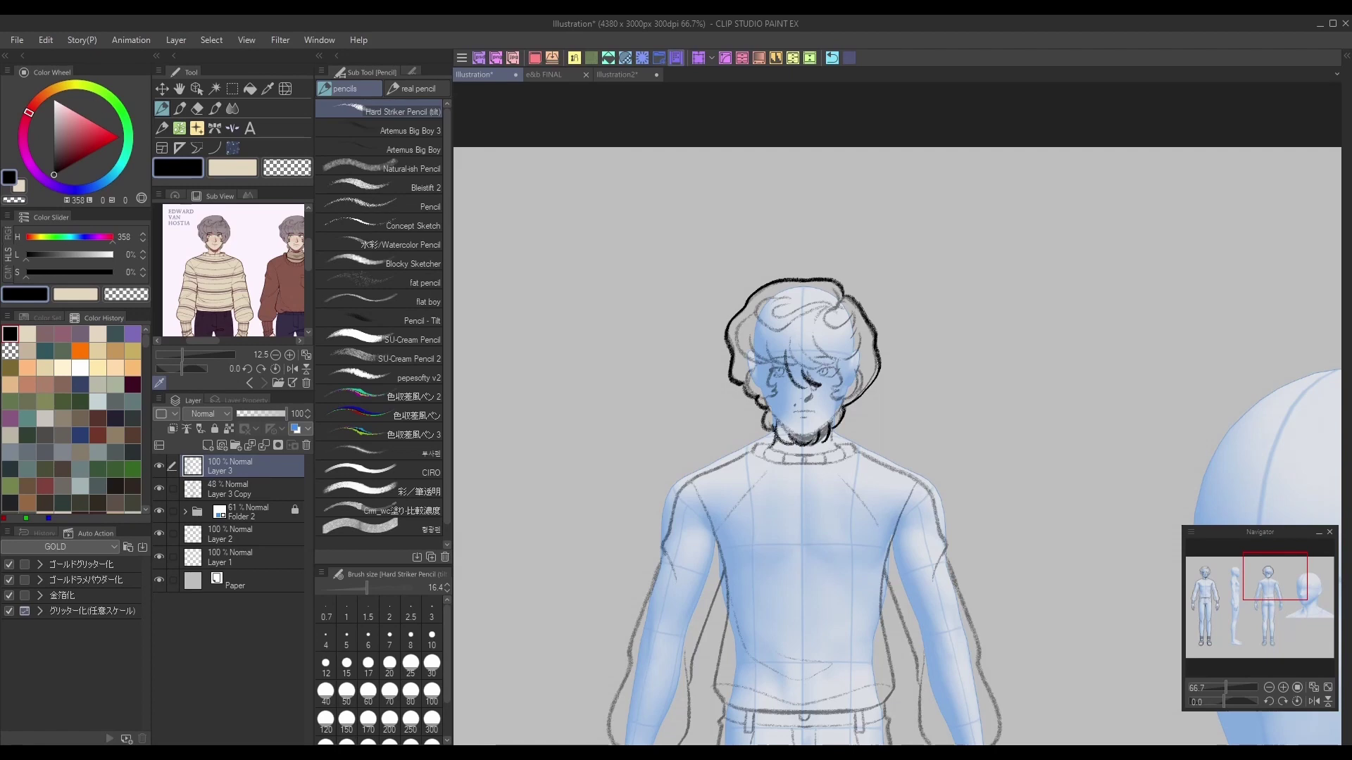
drag(772, 437, 745, 456)
drag(835, 438, 849, 447)
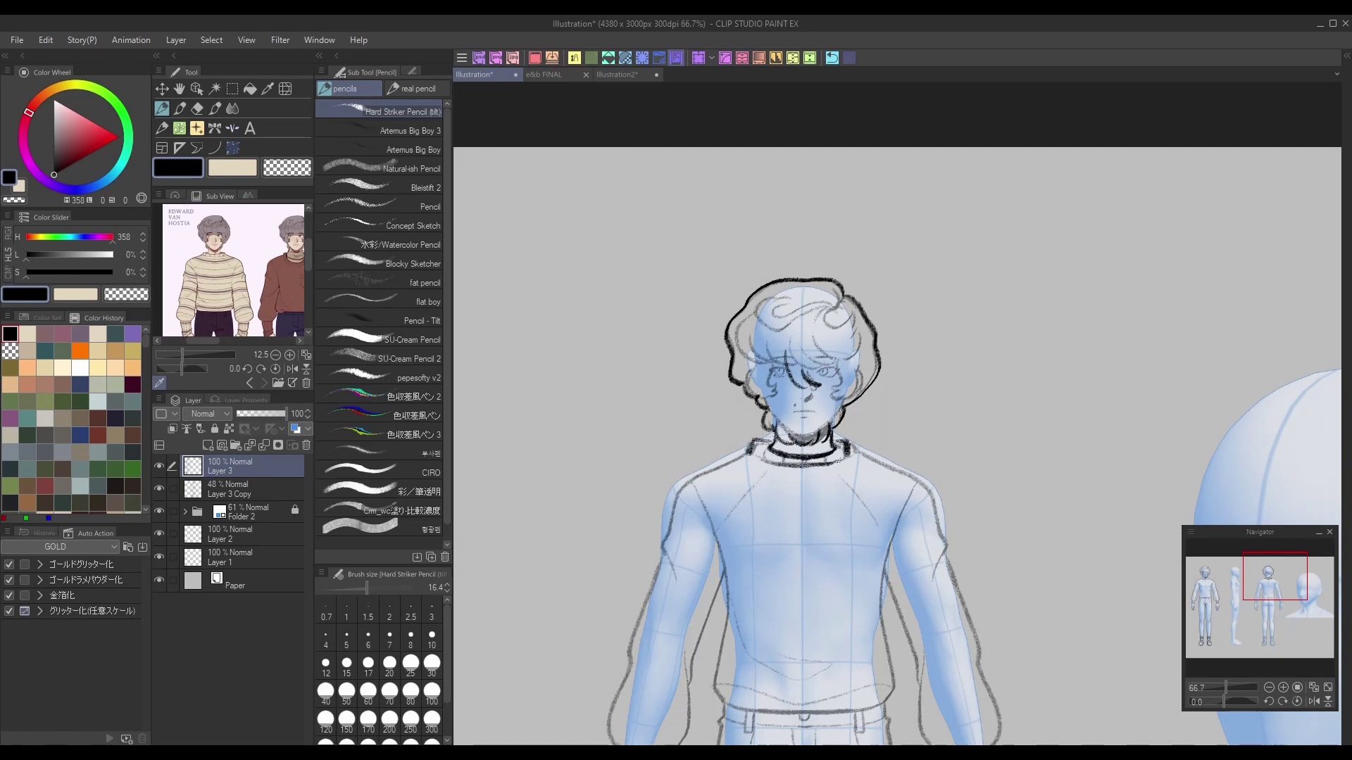
Step: Erase the face and fringe lines from the back-view head on Layer 3 Copy
click(239, 488)
key(e)
drag(738, 332, 802, 352)
Step: Sketch the back view's crown detail, sweater sleeve and side, and trouser seat seam on Layer 3 in pencil
click(240, 466)
key(p)
drag(833, 297, 843, 307)
mouse_move(748, 452)
mouse_down()
mouse_move(645, 604)
mouse_move(612, 738)
mouse_up()
mouse_move(724, 573)
mouse_down()
mouse_move(685, 732)
mouse_move(605, 520)
mouse_up()
drag(617, 280, 635, 652)
drag(719, 593, 751, 621)
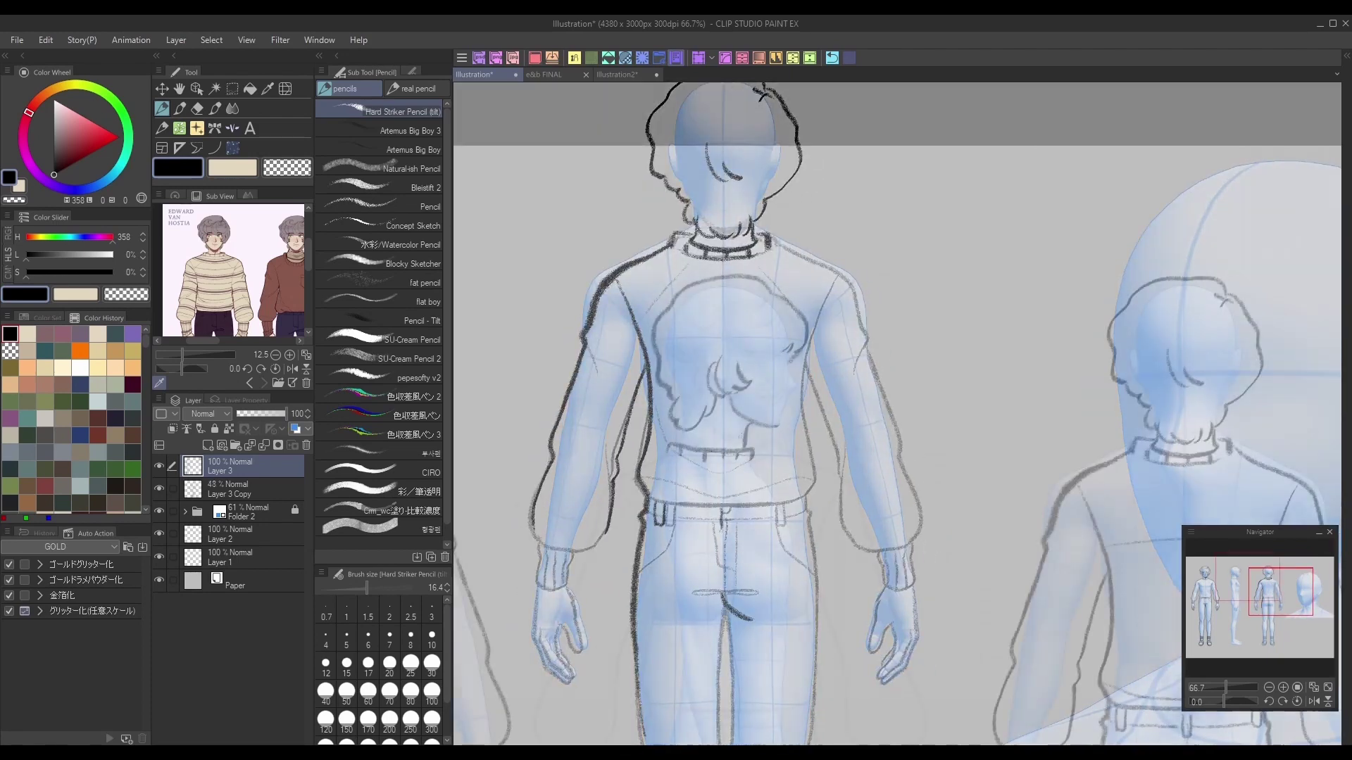
Step: Sketch the side view's sweater back and front edges and its hair curls over the mannequin
drag(662, 585, 672, 707)
drag(752, 458, 787, 704)
drag(726, 395, 741, 440)
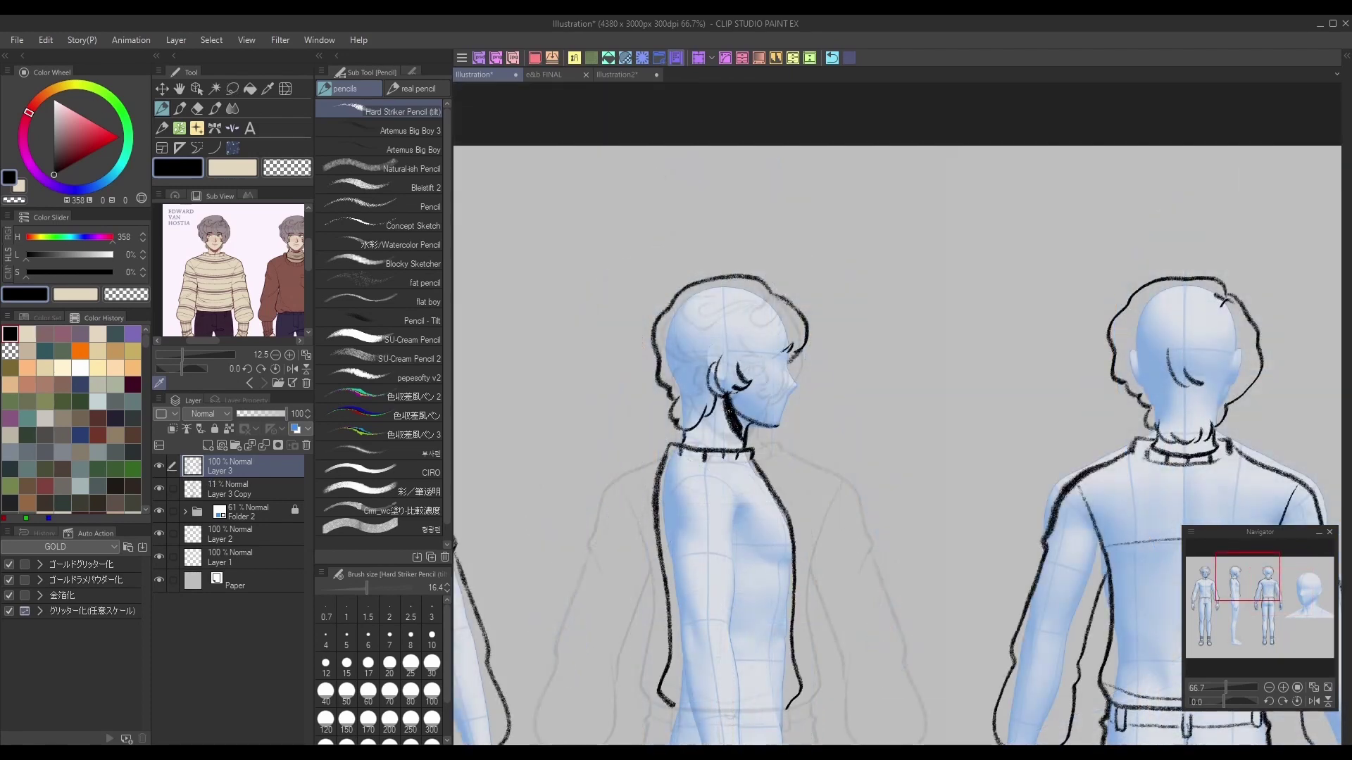
drag(763, 307, 738, 326)
Step: Sketch the side view's sweater sleeve along the arm down to the cuff
click(1269, 687)
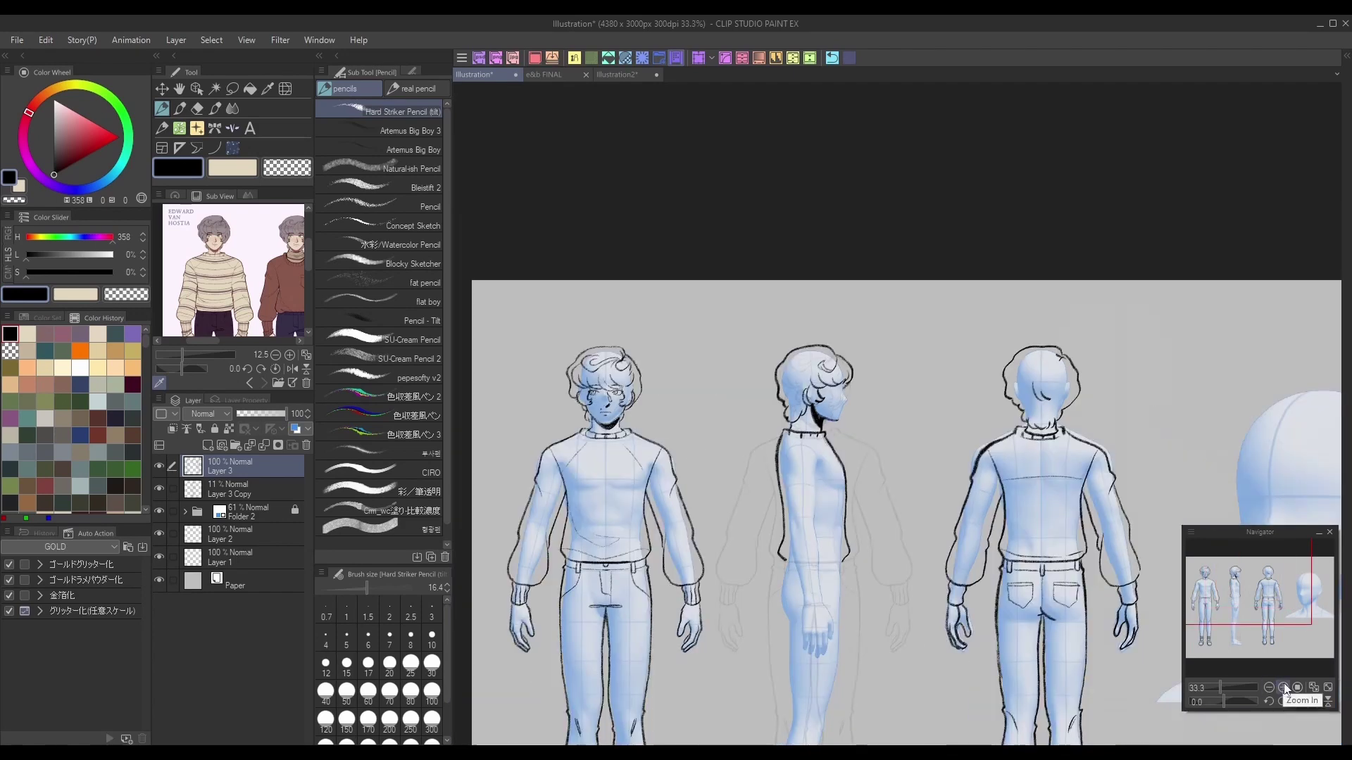
click(1283, 687)
drag(1247, 576, 1244, 594)
drag(719, 258, 772, 360)
drag(720, 260, 745, 432)
mouse_move(726, 373)
mouse_down()
mouse_move(735, 460)
mouse_move(793, 495)
mouse_up()
drag(793, 312, 797, 495)
drag(762, 517, 764, 531)
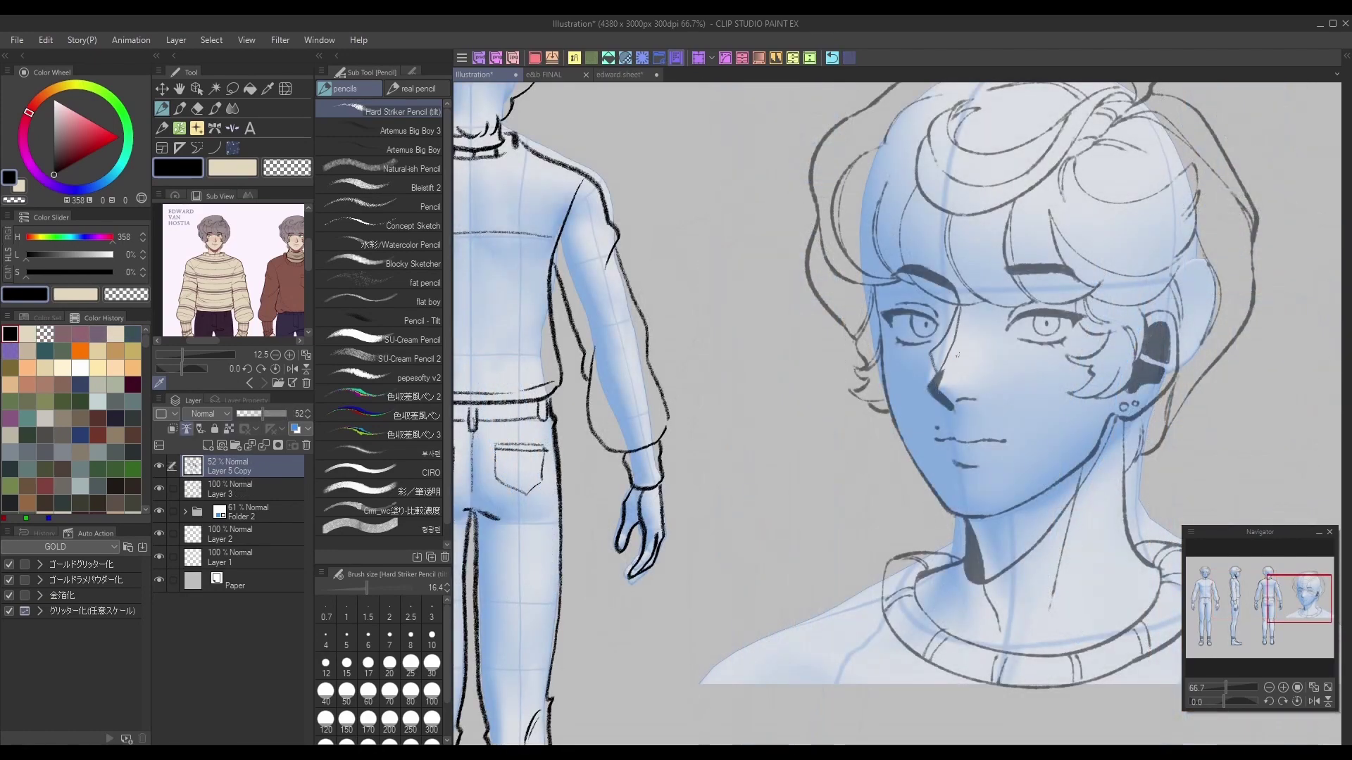
Step: Lasso the eye on the far side of the head close-up and transform it
click(1269, 687)
click(1283, 687)
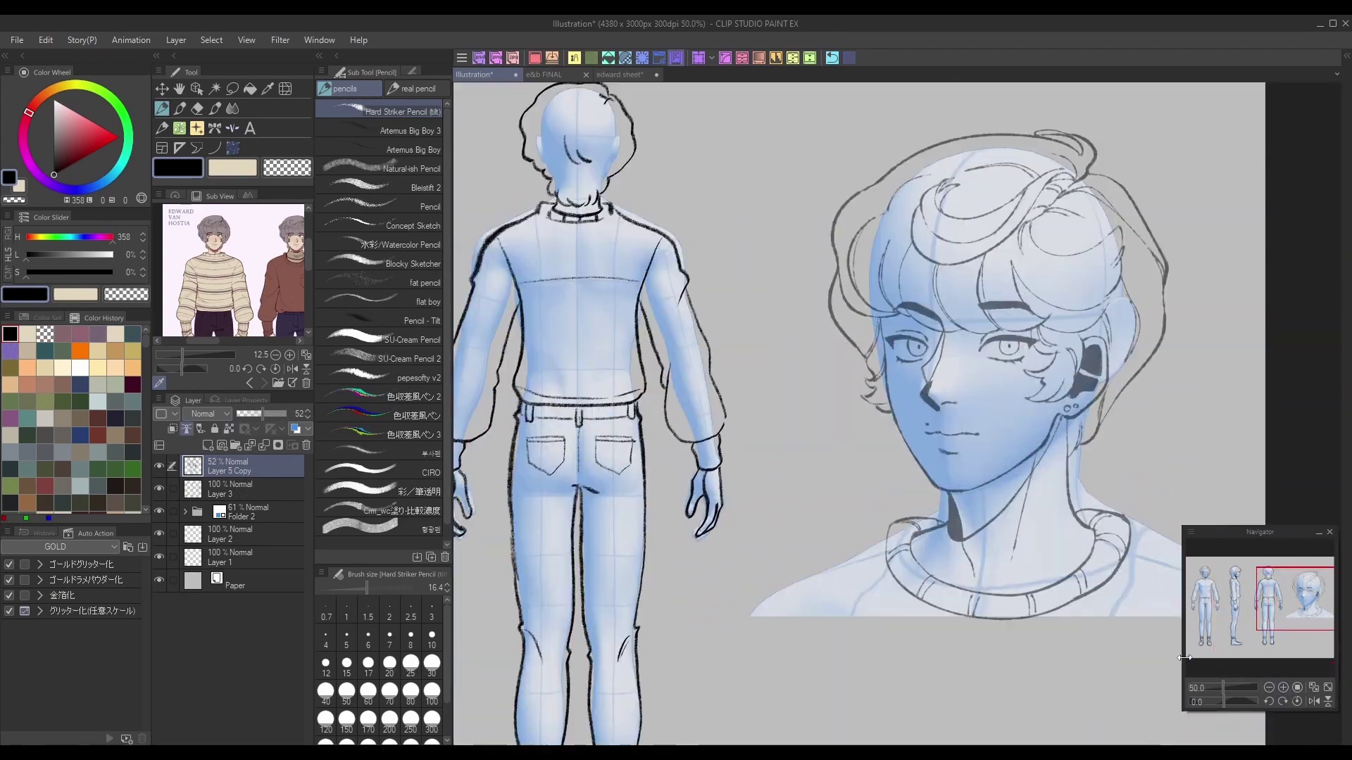
key(m)
drag(880, 309, 951, 313)
key(ctrl+t)
click(888, 359)
Step: Merge Layer 2 and Layer 3 into a single sketch layer
click(1269, 688)
click(1268, 687)
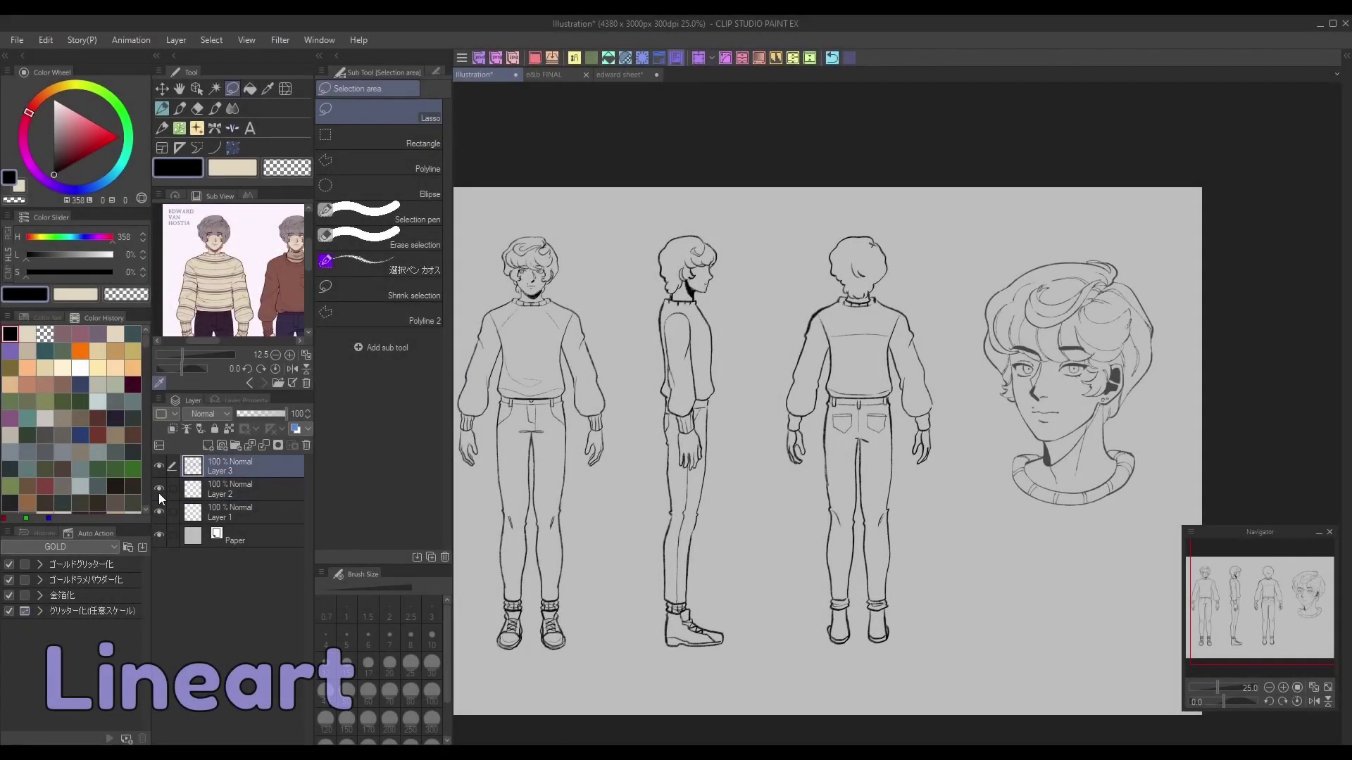
click(161, 492)
shift+click(267, 462)
key(shift+alt+e)
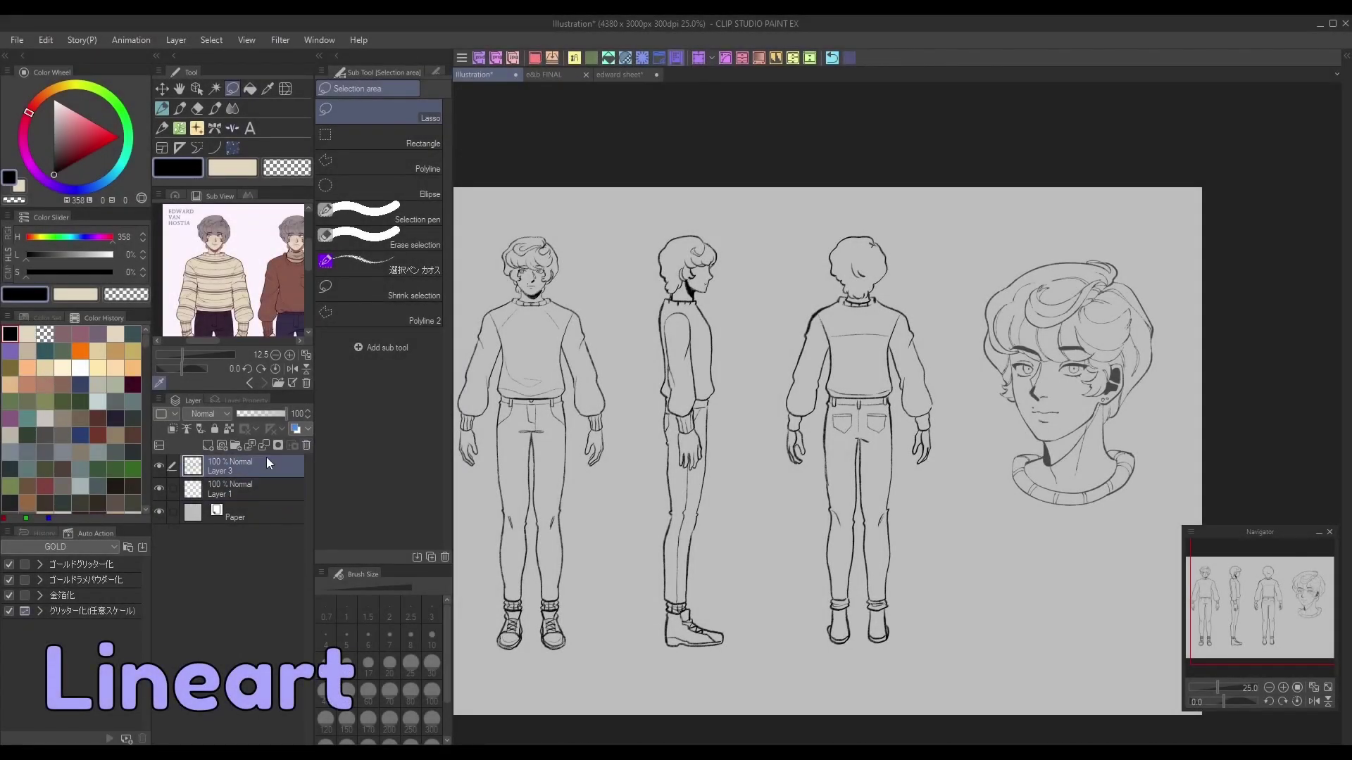
Step: Give the sketch layer a blue layer colour at 58% opacity and add a new vector layer above it
click(295, 429)
drag(276, 413, 264, 415)
click(221, 447)
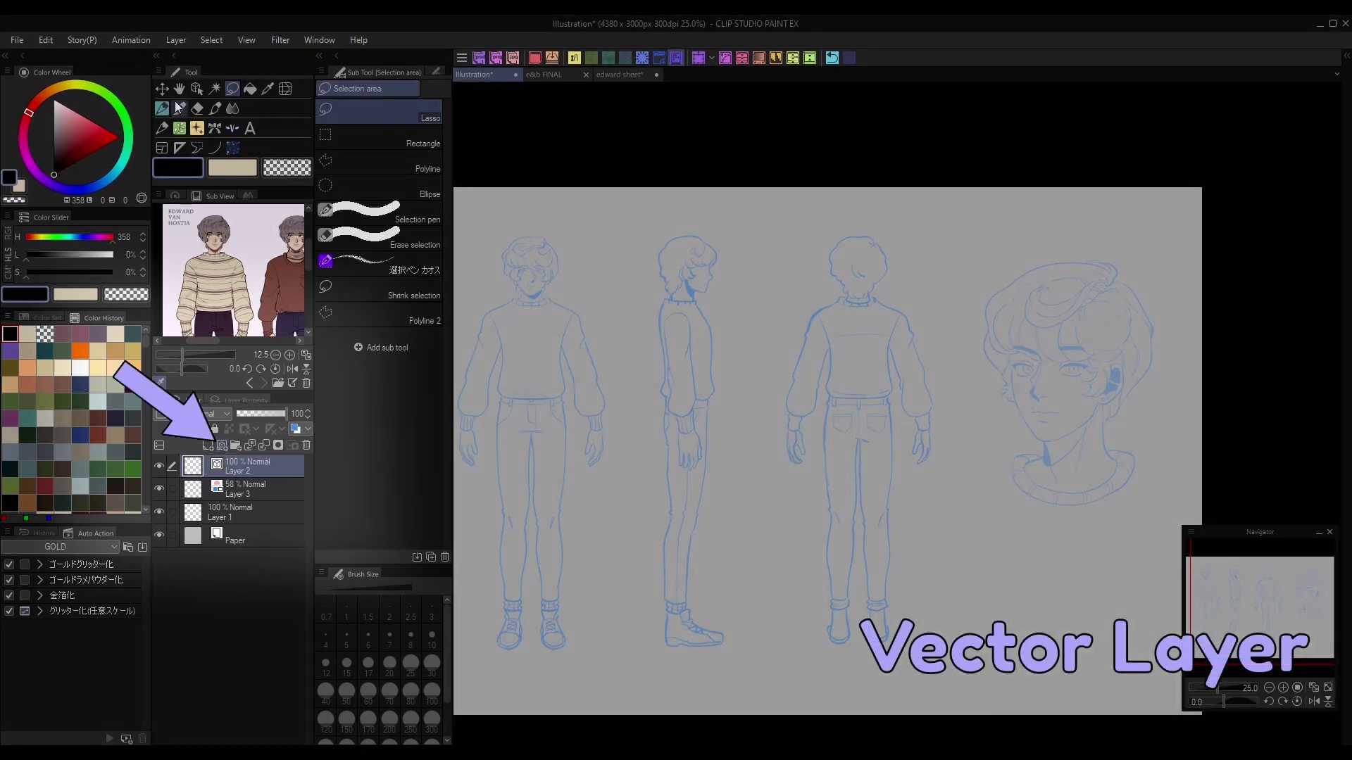
Step: Draw a looping test line with the pen on the vector layer beside the front figure's head
click(181, 107)
click(404, 123)
click(1295, 687)
drag(1271, 599, 1216, 573)
mouse_move(831, 220)
mouse_down()
mouse_move(851, 288)
mouse_move(797, 356)
mouse_move(884, 225)
mouse_up()
Step: Pull several vector control points of the test line outward into spikes and delete the line
click(197, 89)
click(859, 335)
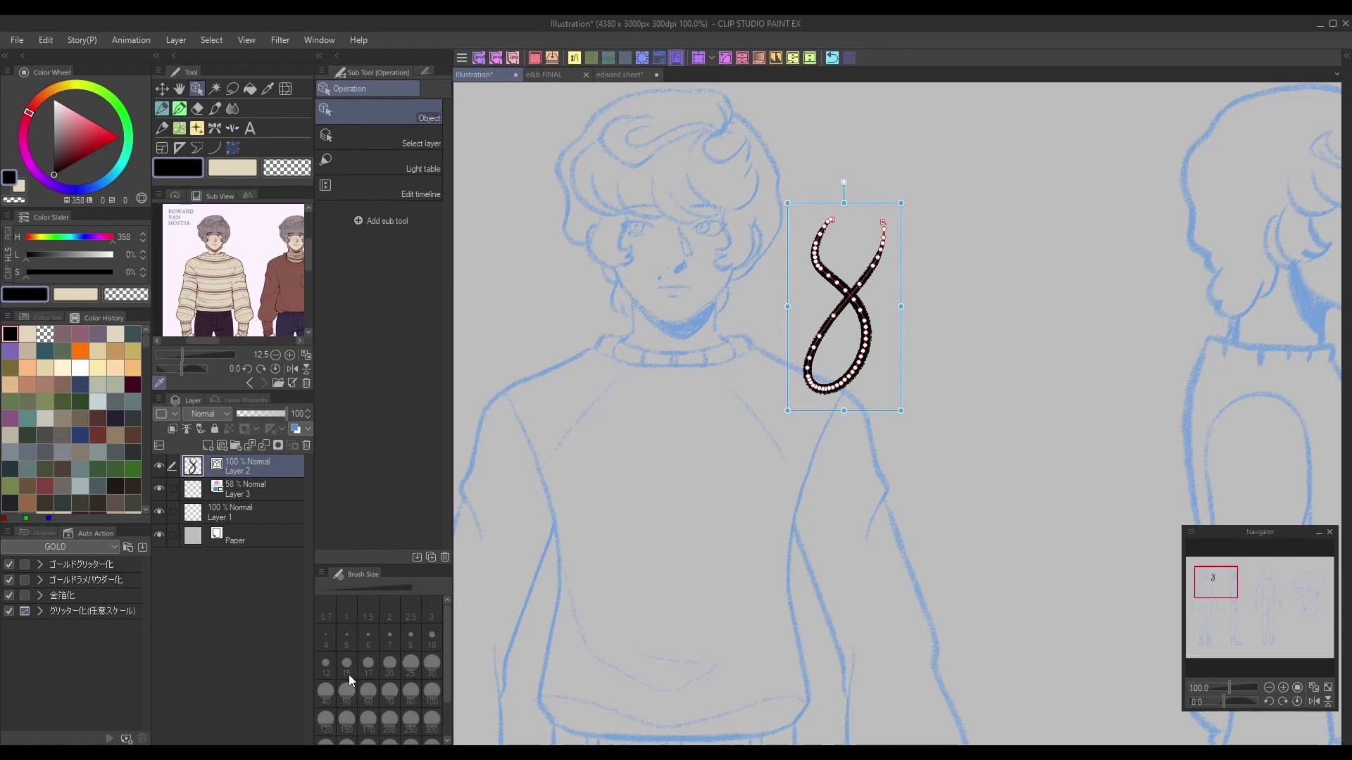
mouse_move(893, 292)
mouse_down()
mouse_move(856, 240)
mouse_move(885, 284)
mouse_up()
drag(865, 333, 900, 331)
drag(814, 347, 773, 368)
drag(829, 389, 833, 434)
drag(851, 376, 898, 397)
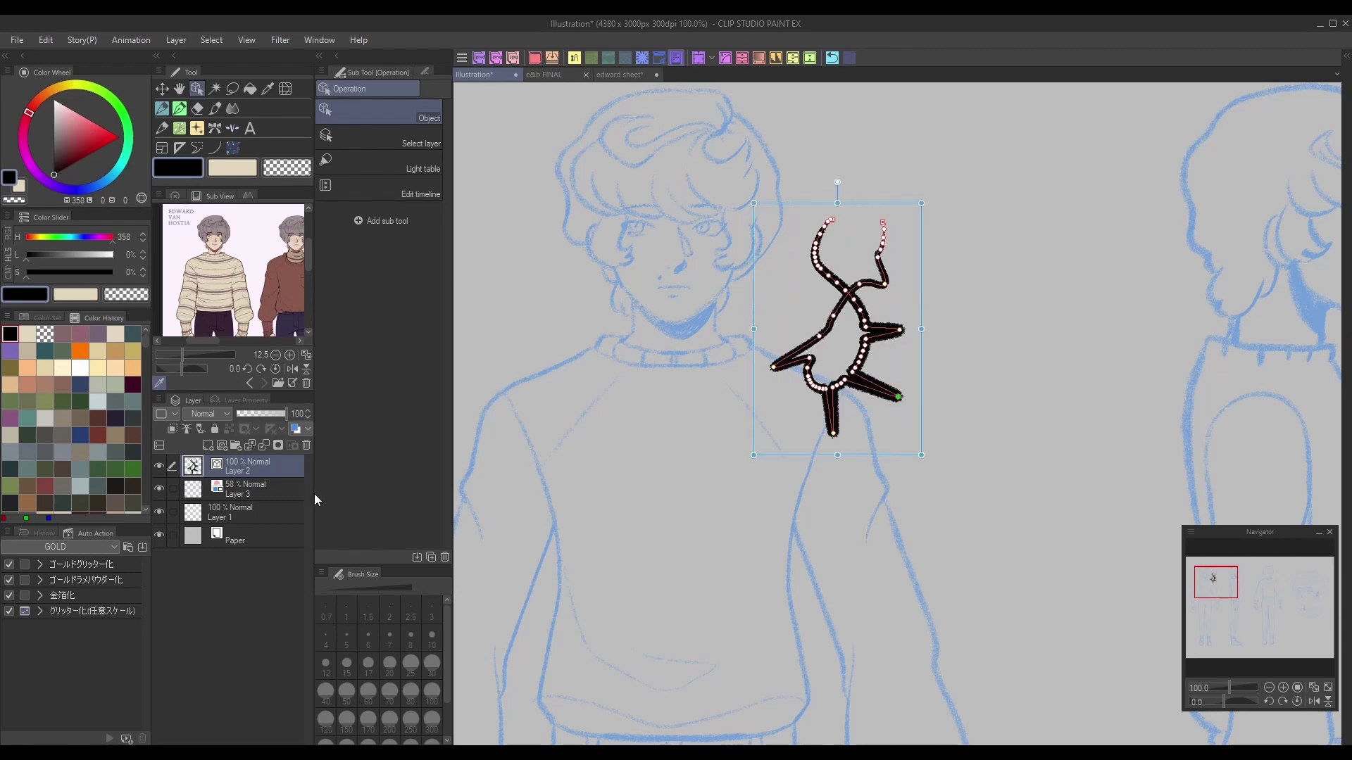
key(Delete)
click(613, 296)
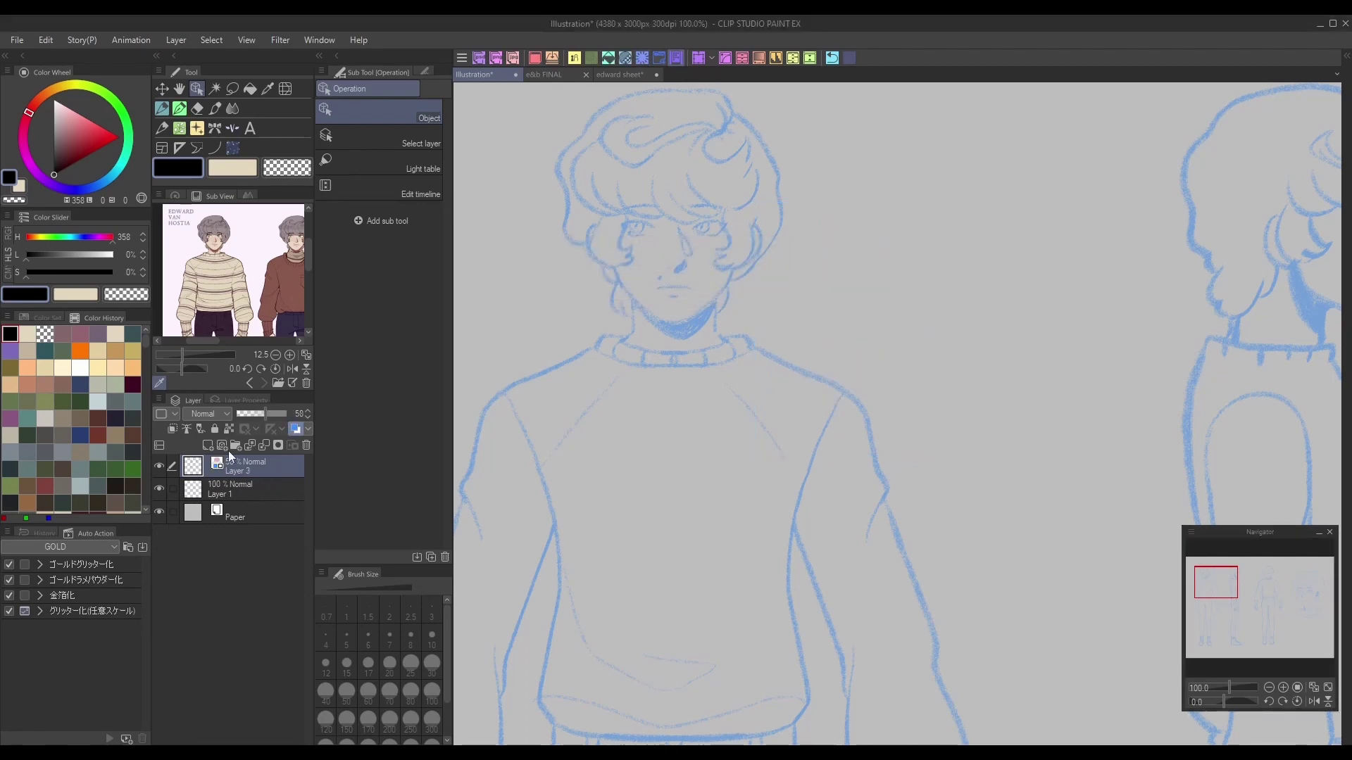
Step: Ink the front figure's fringe and inner hair locks with the pen, undoing one misplaced strand
click(180, 110)
drag(651, 179, 714, 216)
drag(674, 201, 729, 213)
mouse_move(618, 179)
mouse_down()
mouse_move(666, 220)
mouse_move(654, 216)
mouse_up()
key(ctrl+z)
drag(597, 176, 628, 215)
drag(594, 143, 606, 219)
mouse_move(650, 117)
mouse_down()
mouse_move(642, 142)
mouse_move(717, 128)
mouse_up()
mouse_move(641, 160)
mouse_down()
mouse_move(748, 161)
mouse_move(732, 211)
mouse_up()
mouse_move(620, 215)
mouse_down()
mouse_move(633, 255)
mouse_move(588, 222)
mouse_up()
drag(720, 214, 723, 252)
Step: Ink one side of the front figure's hair outline and the jawline, undoing the last jaw stroke
drag(580, 136, 580, 247)
drag(601, 265, 629, 317)
mouse_move(615, 271)
mouse_down()
mouse_move(663, 321)
mouse_move(685, 323)
mouse_up()
mouse_move(733, 270)
mouse_down()
mouse_move(673, 323)
mouse_move(687, 322)
mouse_up()
key(ctrl+z)
Step: Ink the hair outline over the front figure's crown and down the opposite side of the head
mouse_move(591, 118)
mouse_down()
mouse_move(736, 112)
mouse_move(780, 172)
mouse_up()
drag(780, 173, 739, 273)
drag(764, 224, 739, 271)
Step: Ink the front figure's neck and the sweater's turtleneck collar
key(u)
key(p)
drag(632, 301, 621, 344)
mouse_move(593, 342)
mouse_down()
mouse_move(672, 351)
mouse_move(673, 368)
mouse_up()
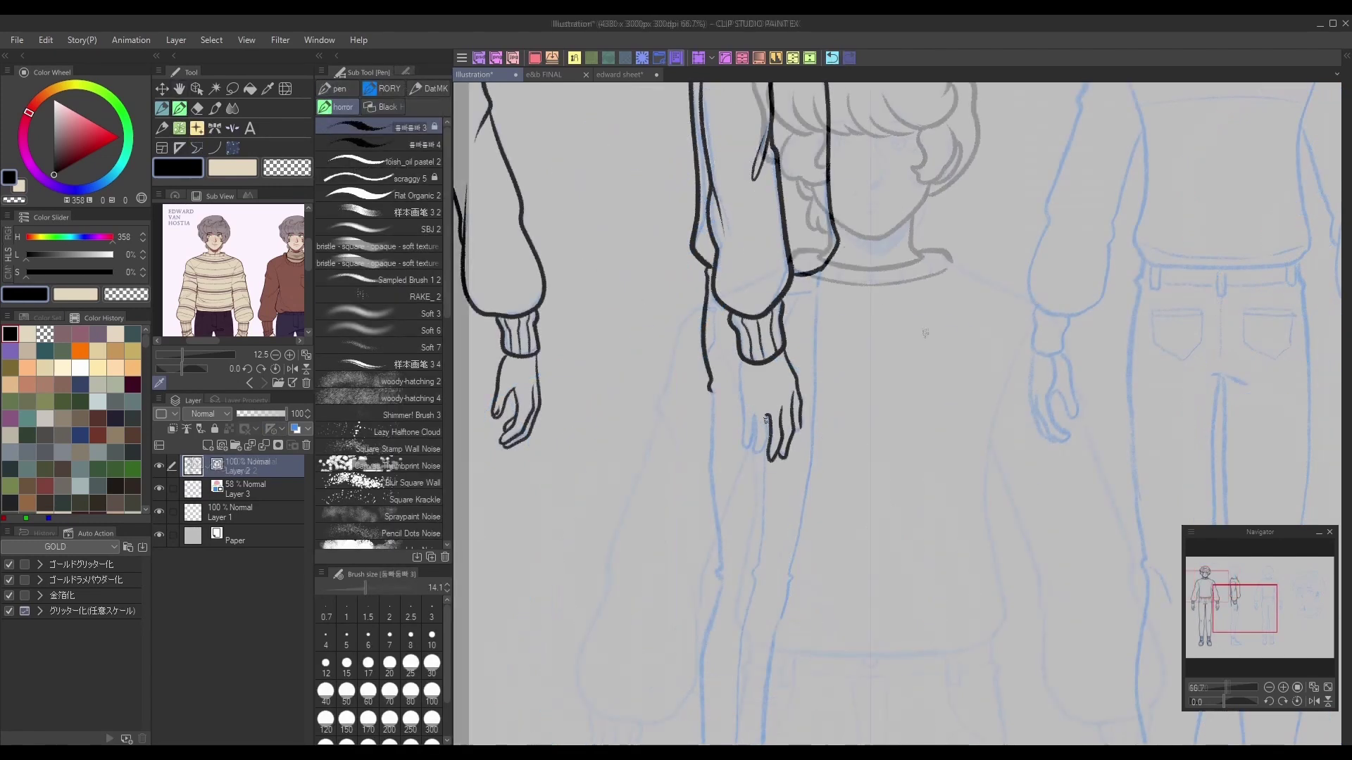
Step: Ink the remaining fingers and outer edge of the side view's hand
drag(754, 414, 762, 457)
drag(739, 360, 743, 449)
key(c)
key(c)
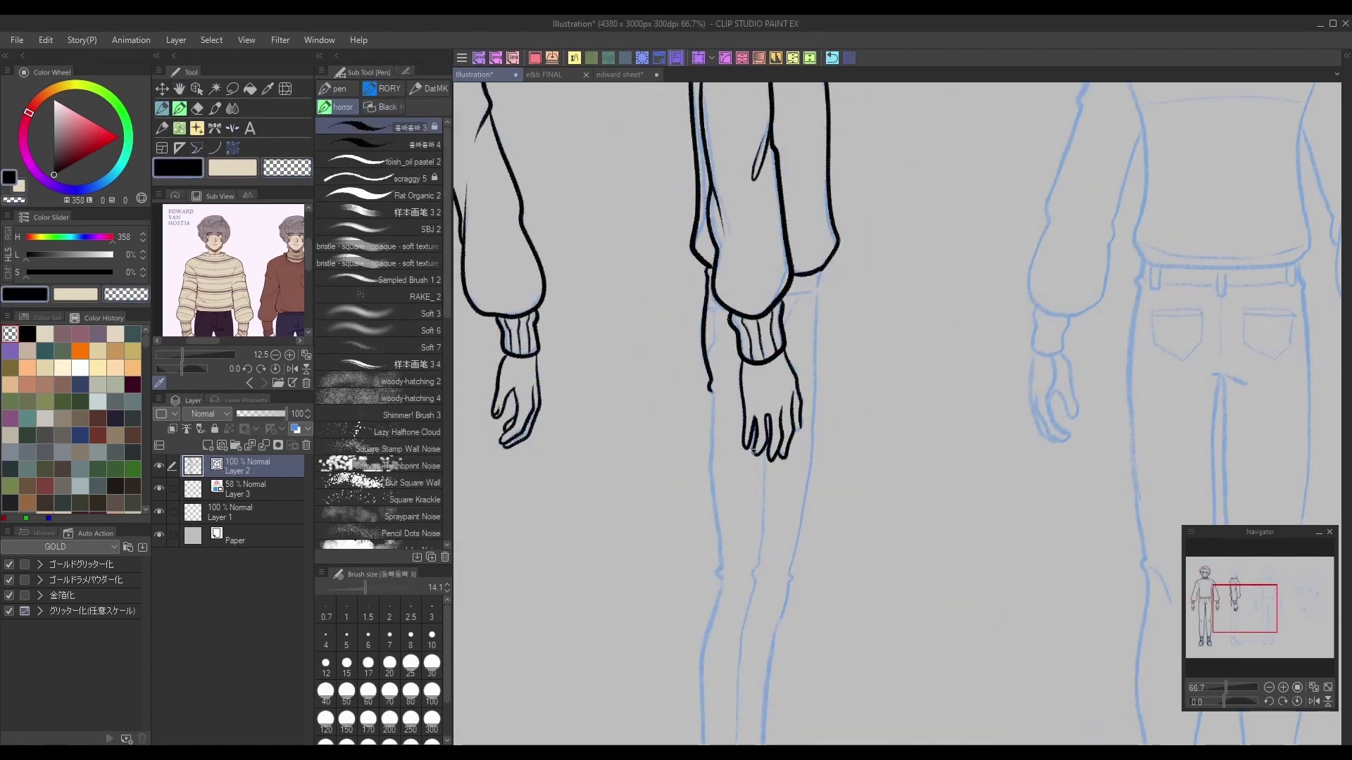
Step: Ink the front and back edges of the side view's trousers from the hip down the leg
drag(818, 290, 774, 628)
drag(709, 392, 725, 595)
scroll(725, 596, down, 5)
drag(702, 331, 760, 482)
drag(778, 289, 764, 501)
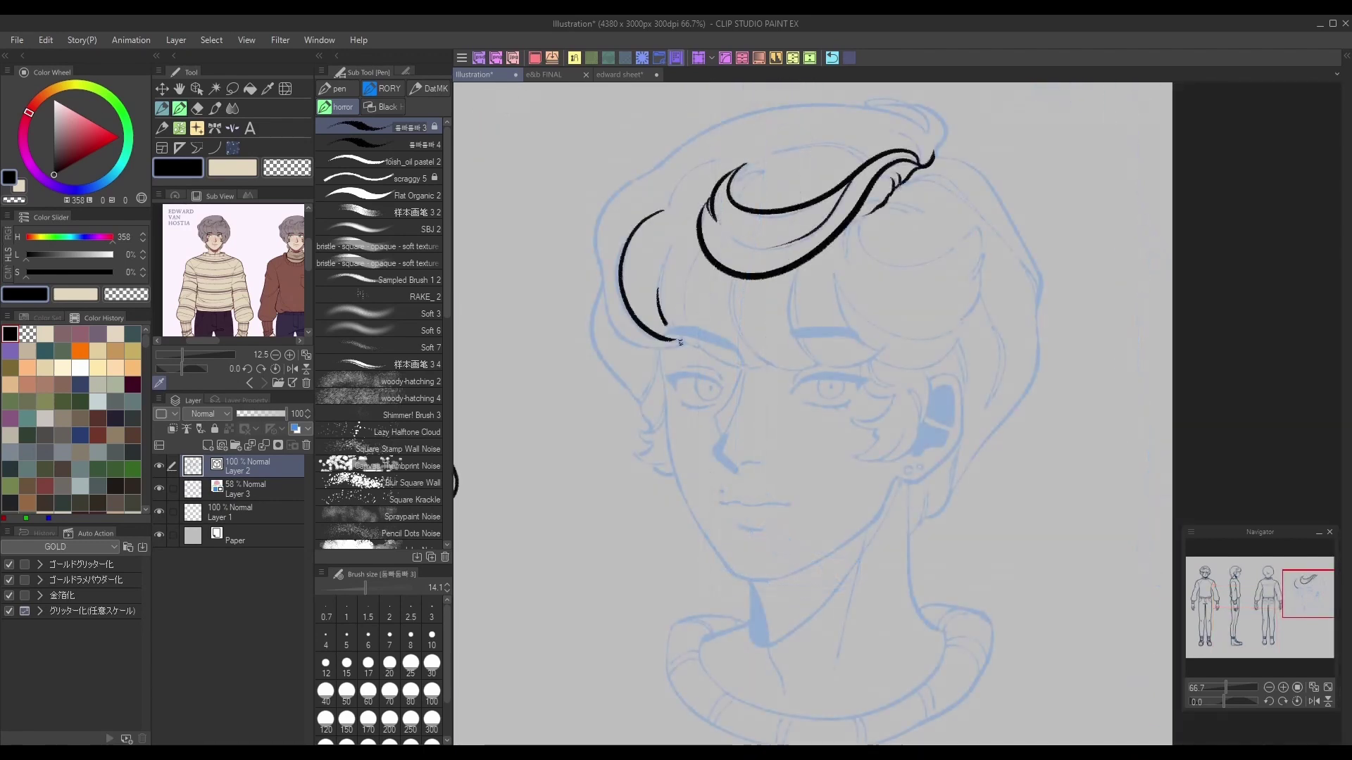
Step: Ink the fringe strands across the forehead of the close-up head
drag(683, 285, 740, 366)
drag(736, 310, 824, 370)
drag(787, 303, 799, 344)
drag(836, 274, 892, 341)
Step: Ink the curls in front of the close-up's ear and the hair lock above them
mouse_move(822, 362)
mouse_down()
mouse_move(849, 370)
mouse_move(880, 442)
mouse_up()
mouse_move(858, 459)
mouse_down()
mouse_move(935, 407)
mouse_move(940, 370)
mouse_up()
drag(852, 296, 961, 324)
mouse_move(961, 324)
mouse_down()
mouse_move(953, 350)
mouse_move(902, 365)
mouse_up()
Step: Ink the close-up head's outer hair contour together with the face outline and ear
key(e)
key(p)
mouse_move(658, 166)
mouse_down()
mouse_move(595, 236)
mouse_move(658, 351)
mouse_move(732, 571)
mouse_move(894, 489)
mouse_move(951, 384)
mouse_up()
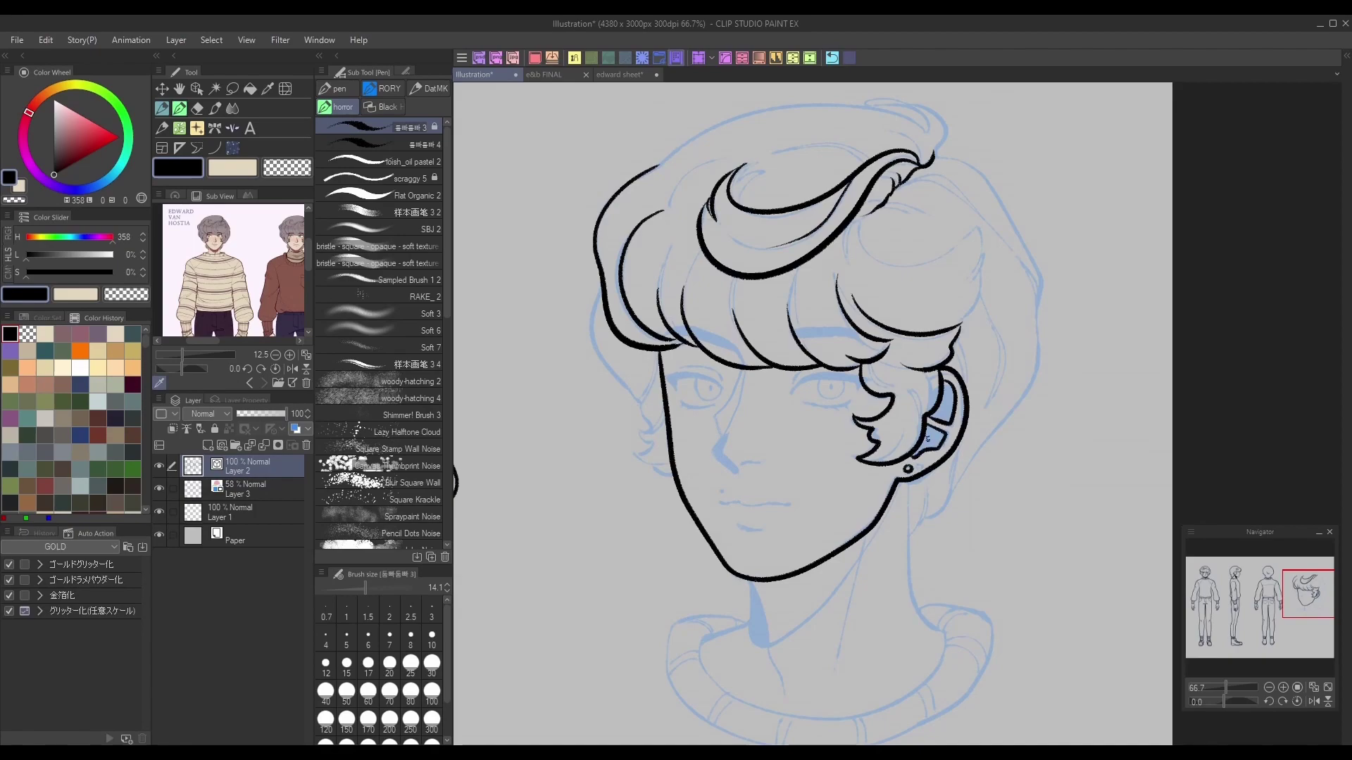
drag(600, 285, 655, 433)
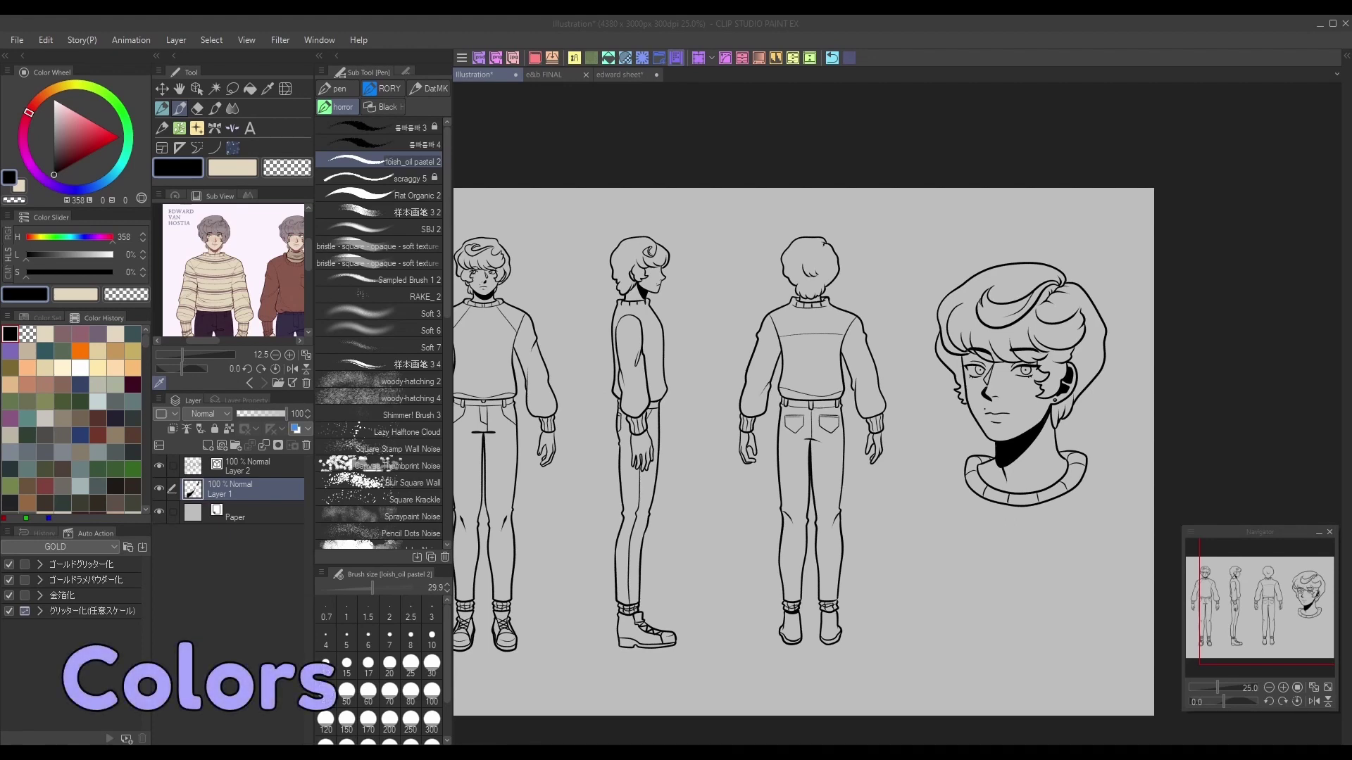
Step: Enlarge the reference image to 50% around the face and pick its skin colour for the Fill Lasso (Ref) tool
click(289, 356)
click(289, 356)
drag(308, 245, 309, 237)
drag(197, 341, 188, 341)
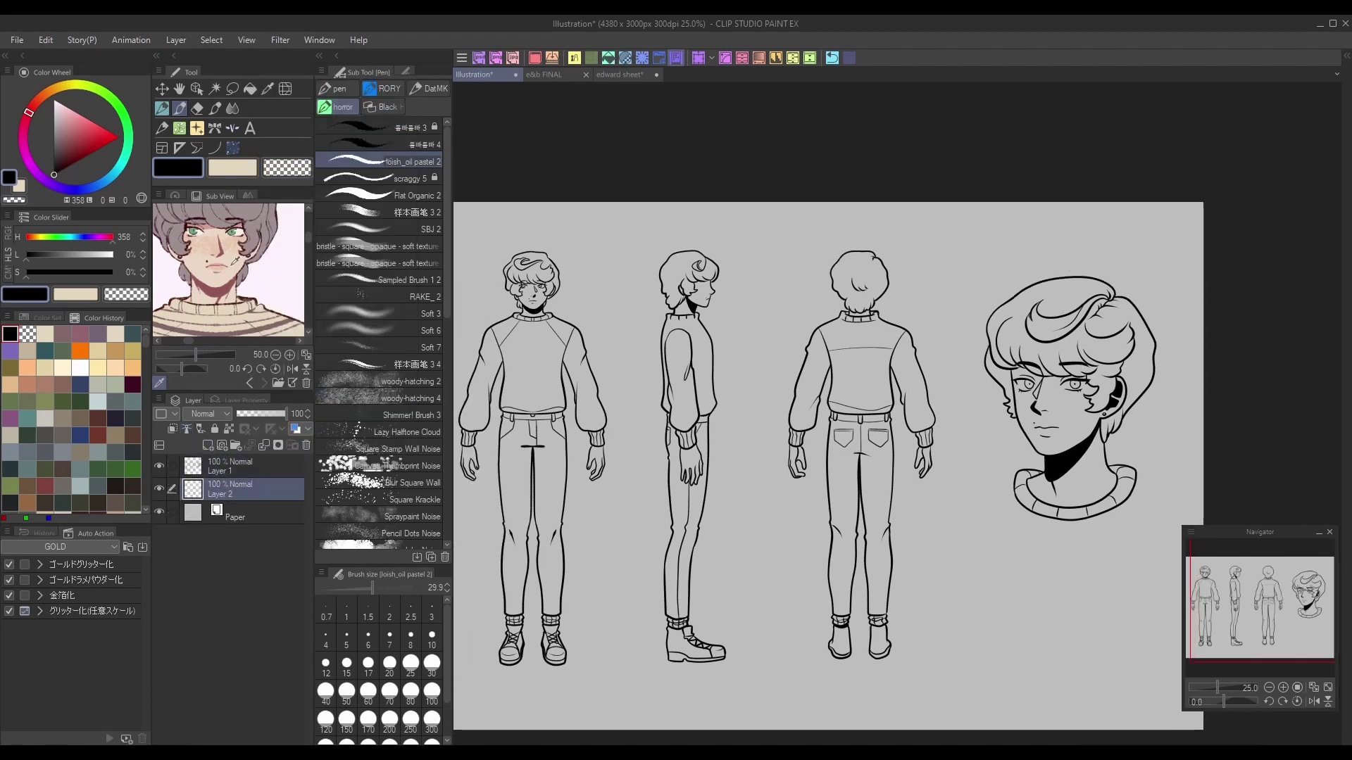
click(249, 89)
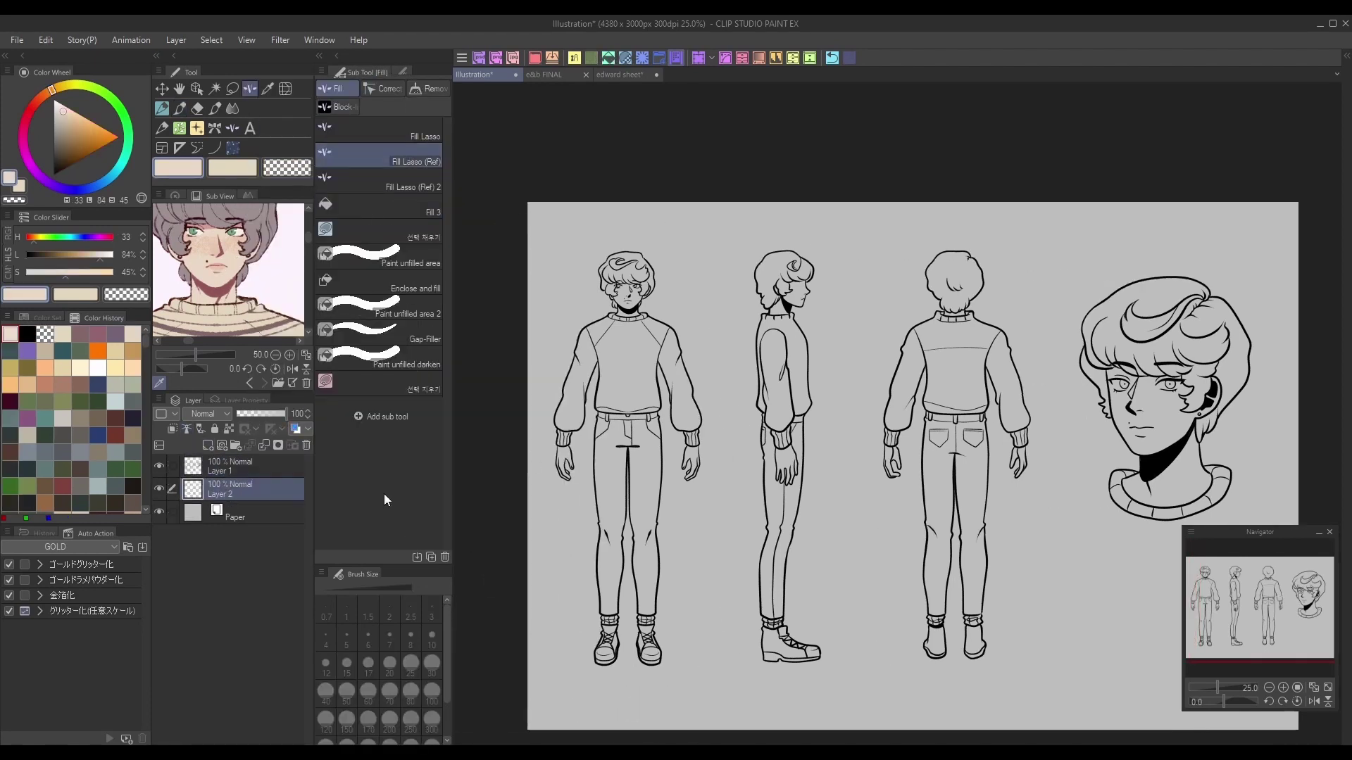
Step: Make lineart Layer 1 the reference layer and fill all four figures with the base skin colour on Layer 2
click(243, 465)
click(186, 429)
click(245, 488)
mouse_move(559, 512)
mouse_down()
mouse_move(723, 366)
mouse_move(567, 695)
mouse_up()
drag(730, 466, 751, 519)
mouse_move(952, 187)
mouse_down()
mouse_move(935, 714)
mouse_move(947, 191)
mouse_up()
mouse_move(1063, 546)
mouse_down()
mouse_move(1126, 552)
mouse_move(1066, 542)
mouse_up()
Step: Fill the hair of the front, side and back figures with the reference's grey-purple using Fill 3
click(357, 210)
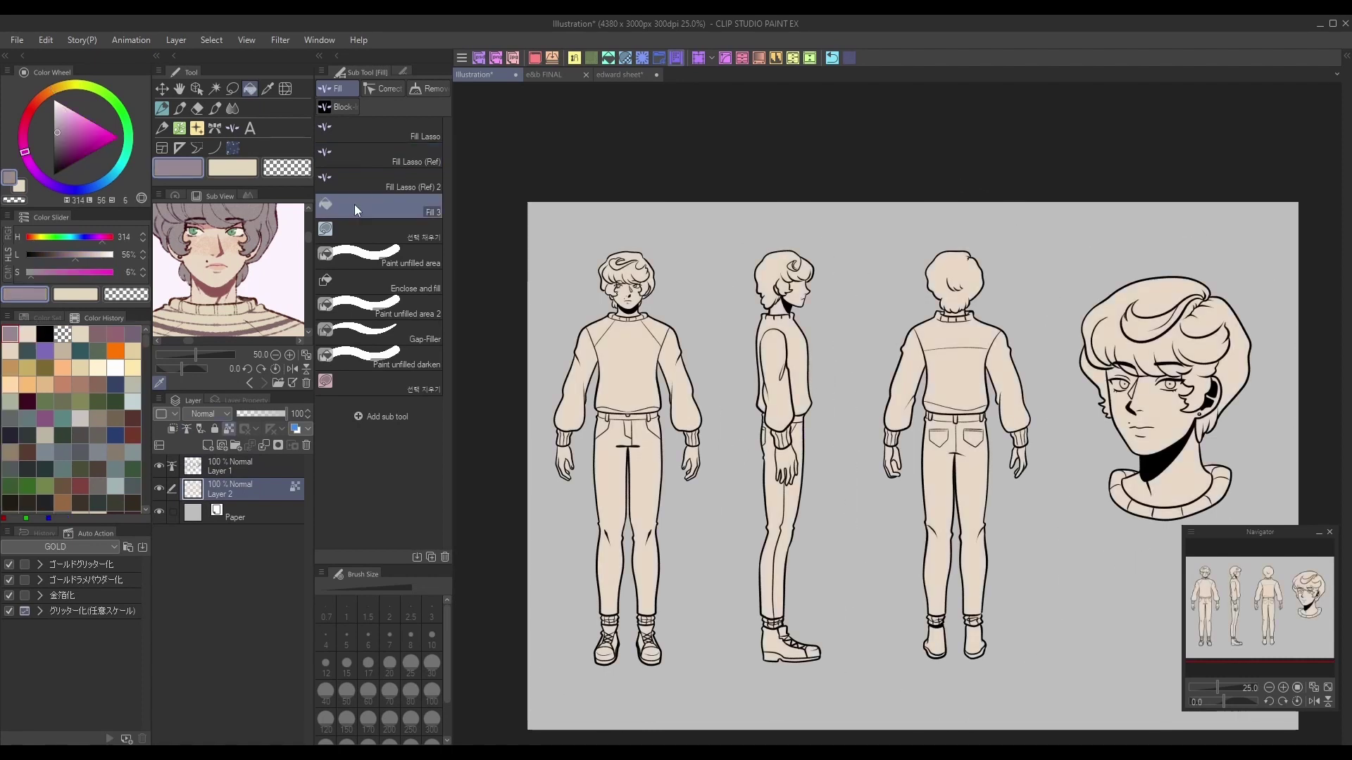
click(625, 276)
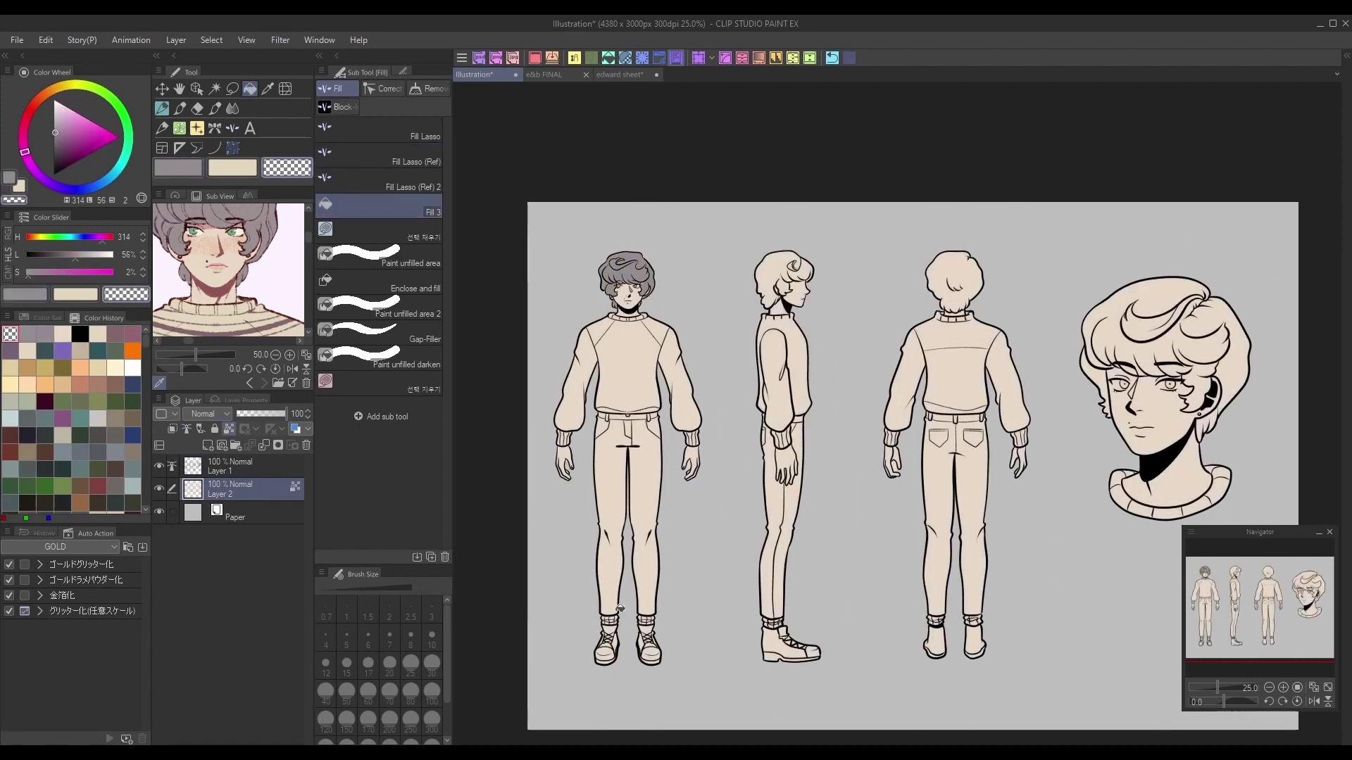
scroll(669, 253, up, 2)
click(930, 283)
click(924, 280)
drag(986, 296, 658, 327)
click(919, 314)
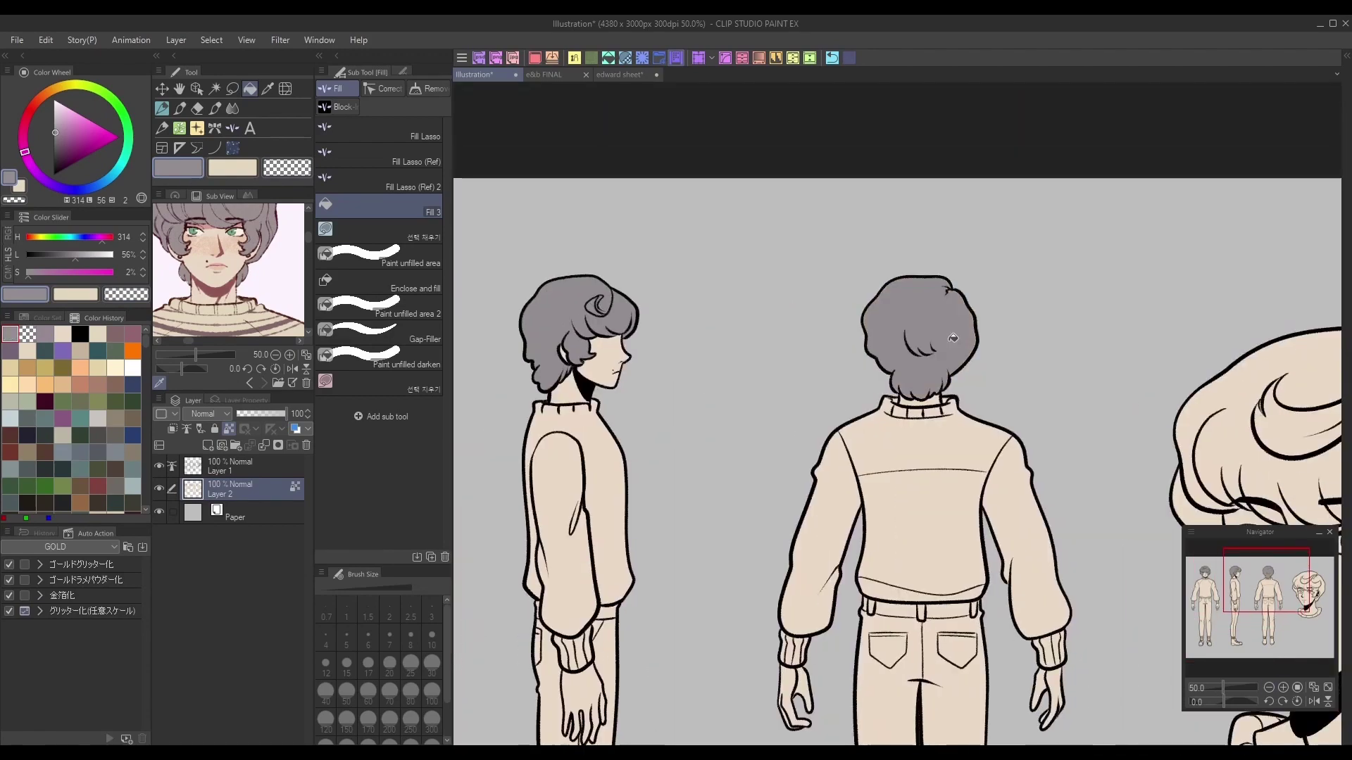
Step: Fill the sections of the close-up head's hair with the same grey-purple
drag(986, 422, 556, 278)
click(915, 296)
click(767, 370)
drag(841, 366, 928, 364)
click(976, 394)
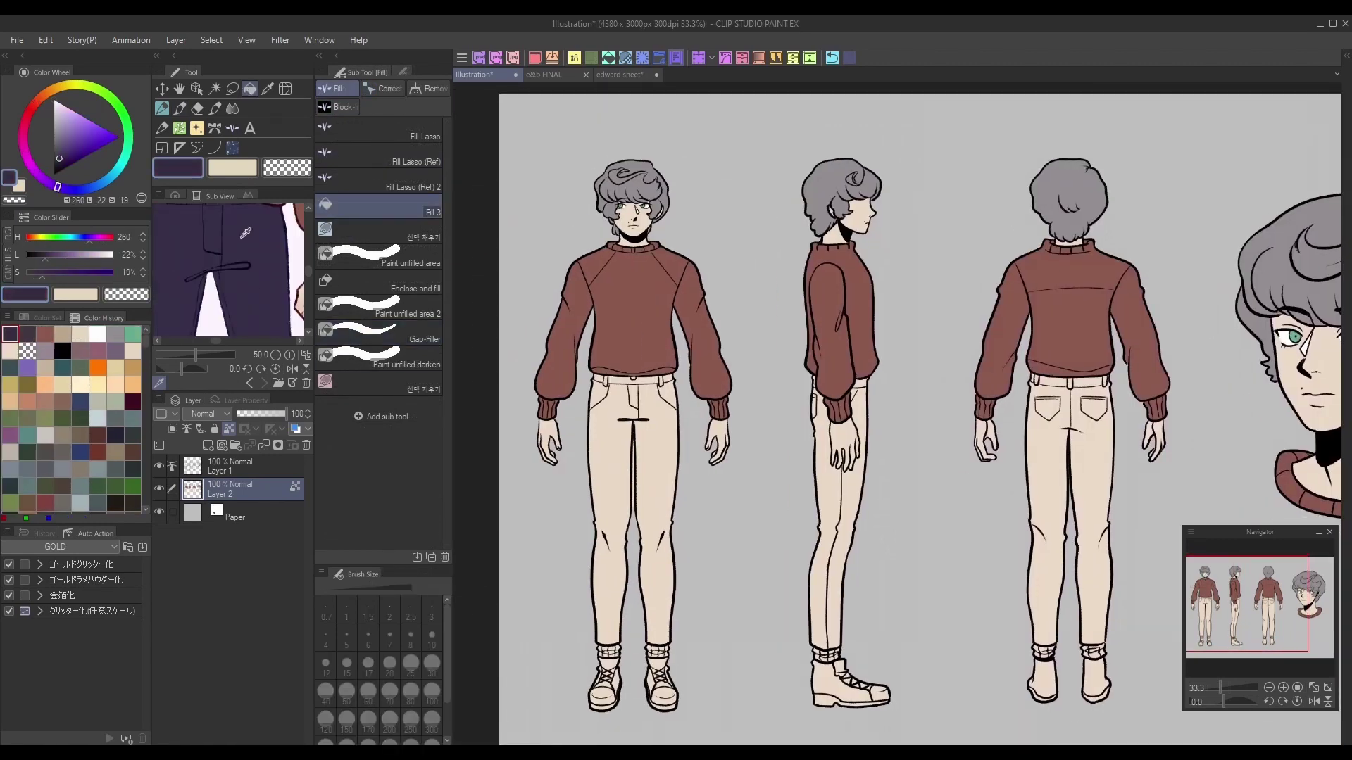
Step: Fill the trousers of the front, side and back figures with the reference's dark purple
click(676, 581)
click(843, 600)
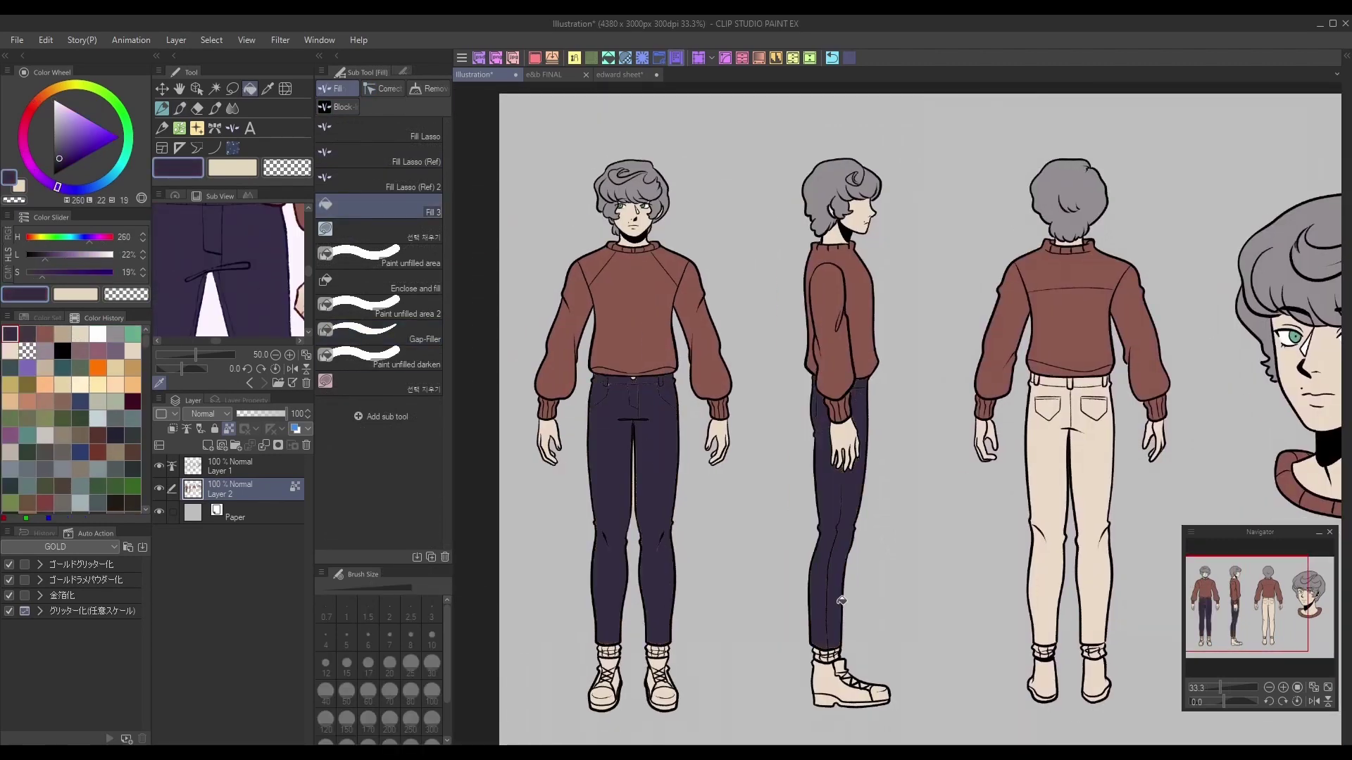
click(1102, 505)
Step: Cover the unfilled gaps in the three figures' trousers, including waistbands and pockets, with the Gap-Filler tool
click(423, 338)
drag(600, 426, 625, 392)
drag(660, 428, 662, 422)
drag(830, 525, 837, 620)
ctrl+alt+drag(845, 488, 837, 459)
ctrl+alt+drag(1084, 423, 1109, 423)
mouse_move(1109, 394)
mouse_down()
mouse_move(1053, 405)
mouse_move(1062, 605)
mouse_up()
Step: Pick the boot brown from the reference image and fill the shoes of the front, side and back figures
drag(307, 271, 308, 310)
click(275, 268)
mouse_move(603, 704)
mouse_down()
mouse_move(615, 683)
mouse_move(666, 690)
mouse_up()
drag(820, 676, 845, 687)
drag(1032, 680, 1082, 675)
Step: Pick a tan colour from the reference image and fill the socks of the three full-body figures
click(185, 209)
ctrl+alt+drag(621, 650, 601, 650)
drag(598, 649, 686, 646)
drag(848, 649, 842, 652)
drag(1034, 650, 1053, 651)
drag(1102, 649, 1081, 651)
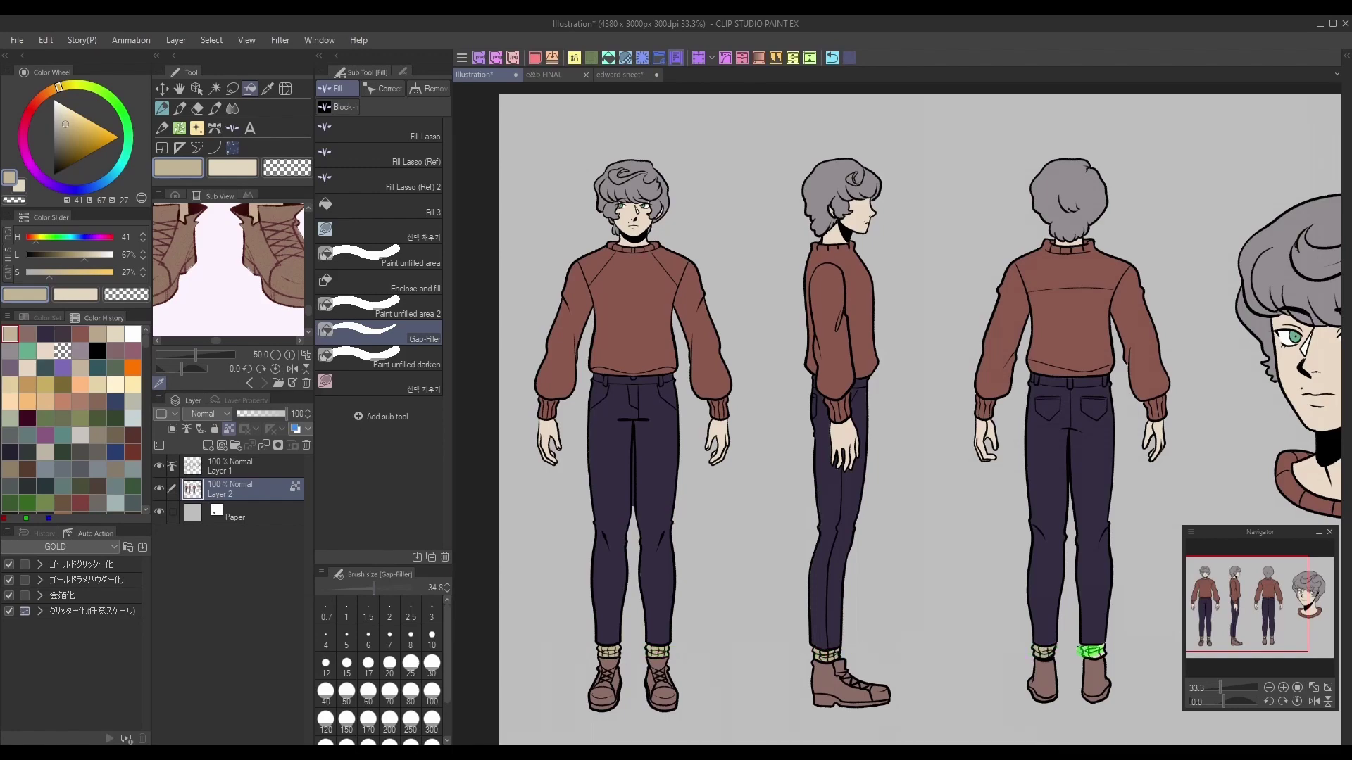
Step: Pick a pink skin tone from the reference's face and select the SBJ 2 brush for tinting the figures' skin
click(1268, 687)
drag(307, 310, 307, 230)
click(201, 322)
key(p)
click(378, 229)
scroll(852, 290, up, 2)
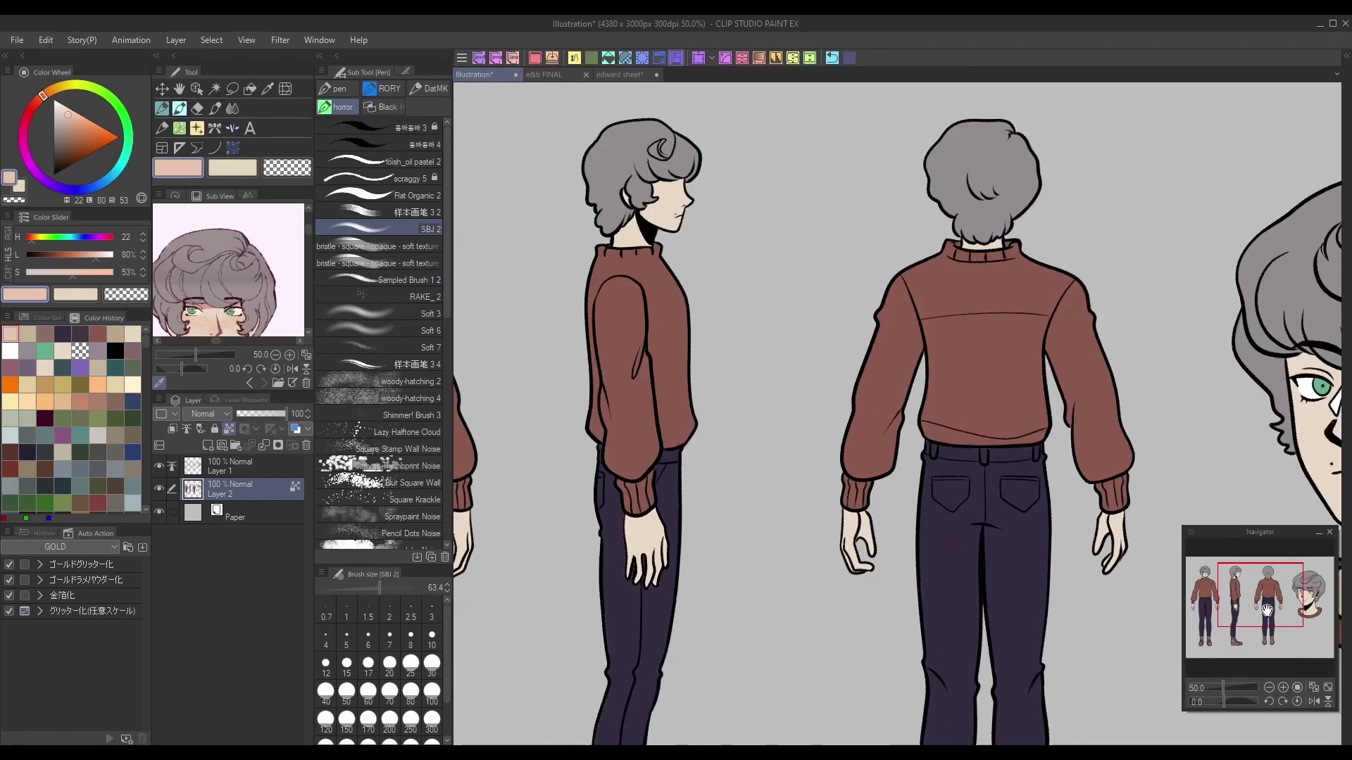
drag(851, 289, 1290, 366)
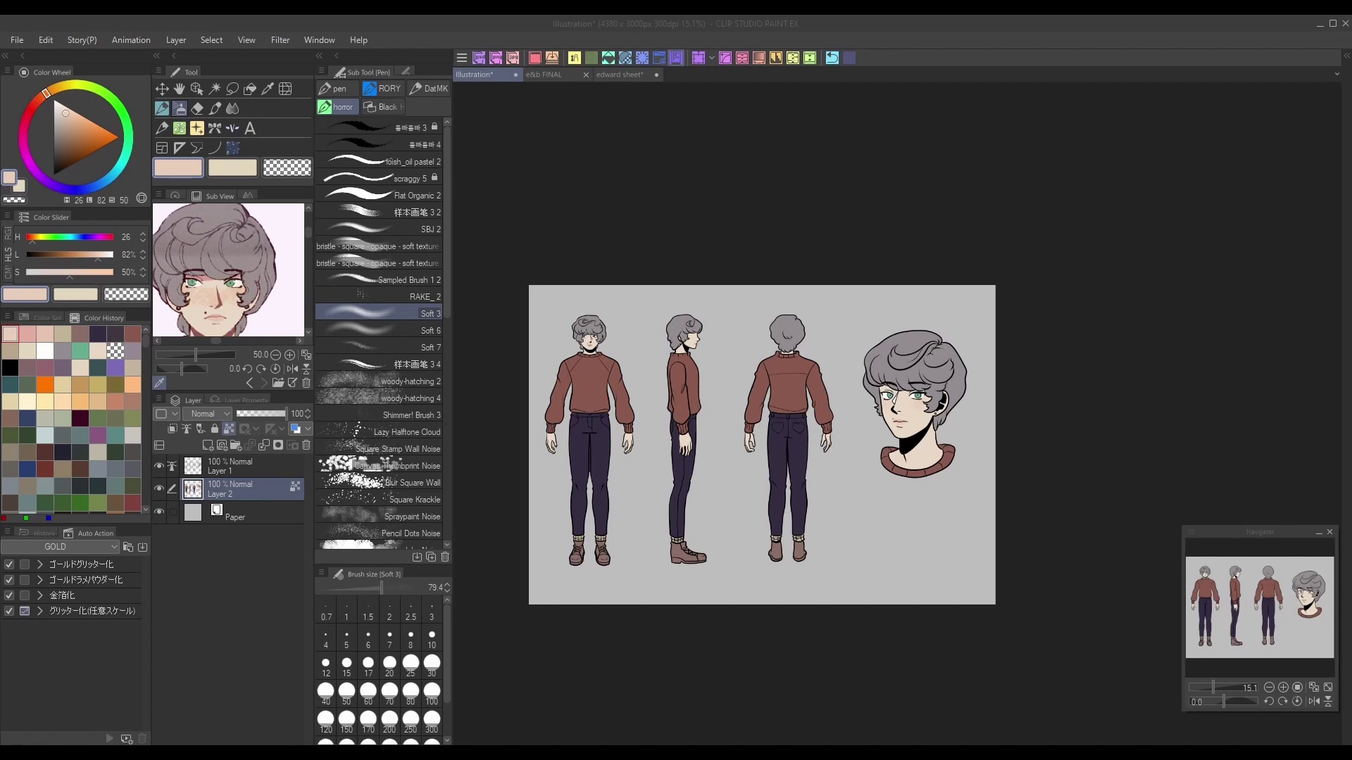
Step: Show the saved colour sets and switch to the Vamps set
click(46, 317)
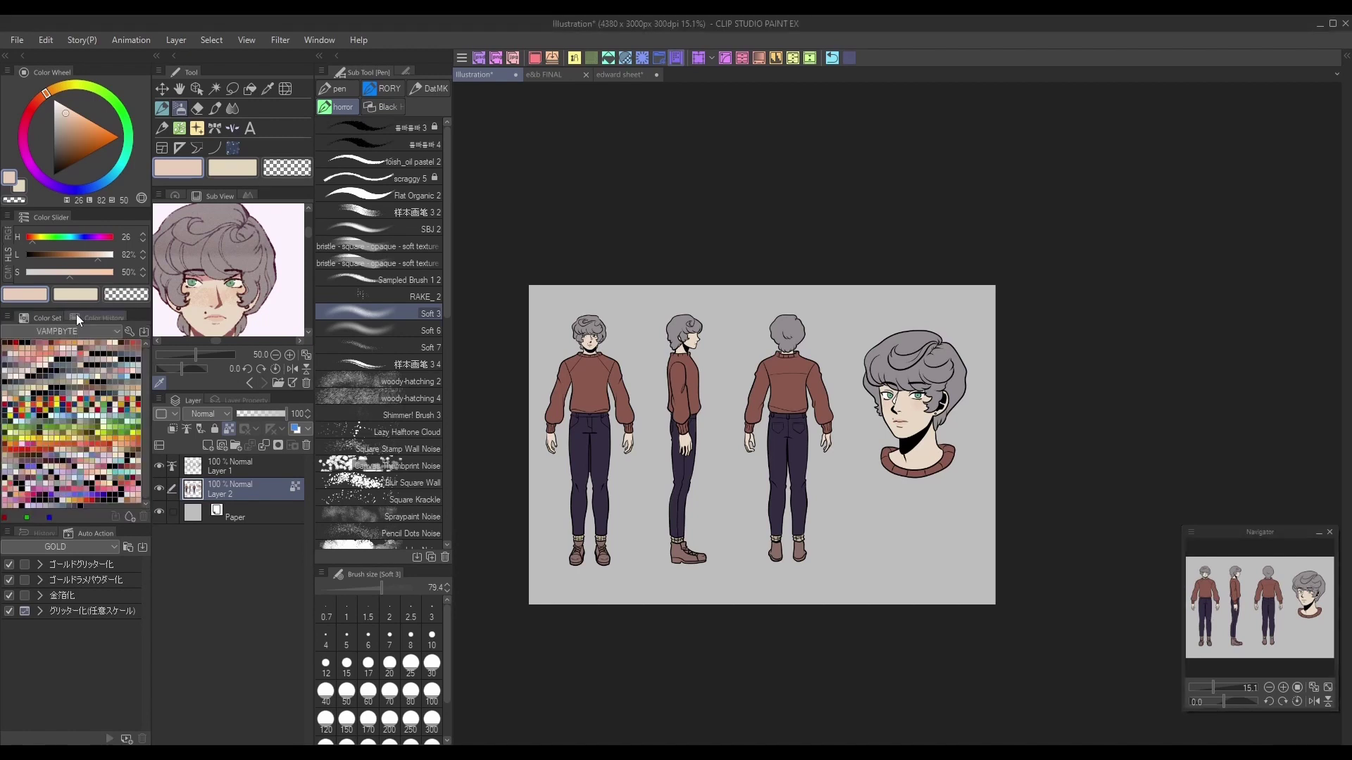
click(81, 331)
click(71, 602)
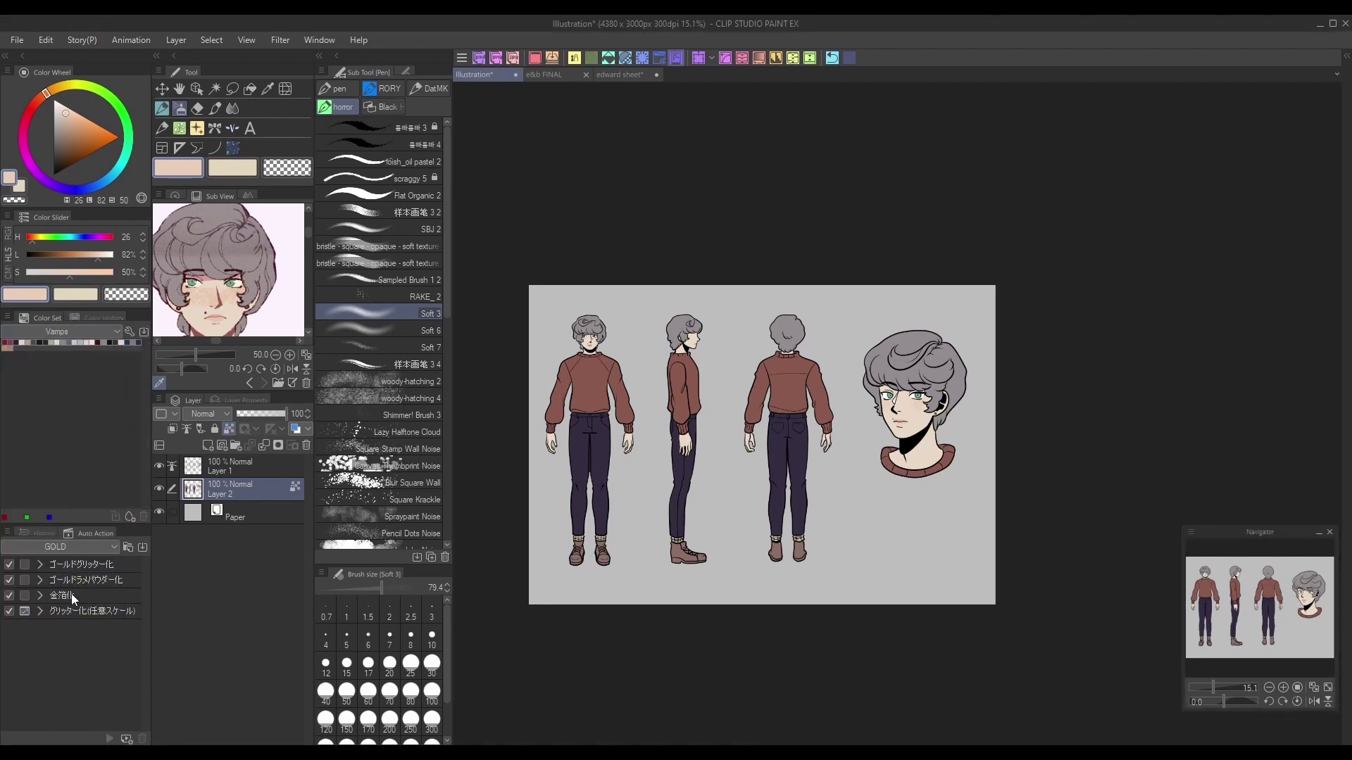
Step: Change the Vamps colour set's view to a large list with colour names and browse its entries
click(7, 317)
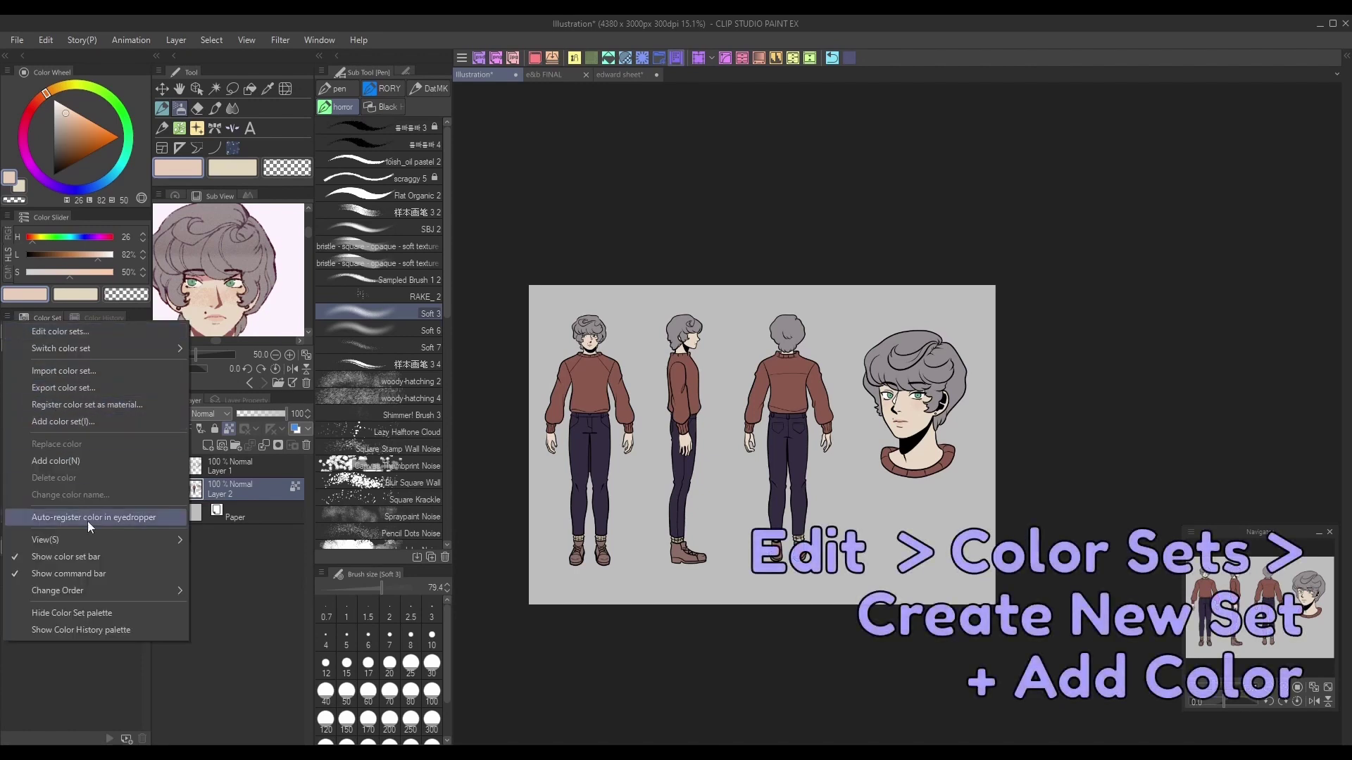
mouse_move(104, 537)
click(255, 690)
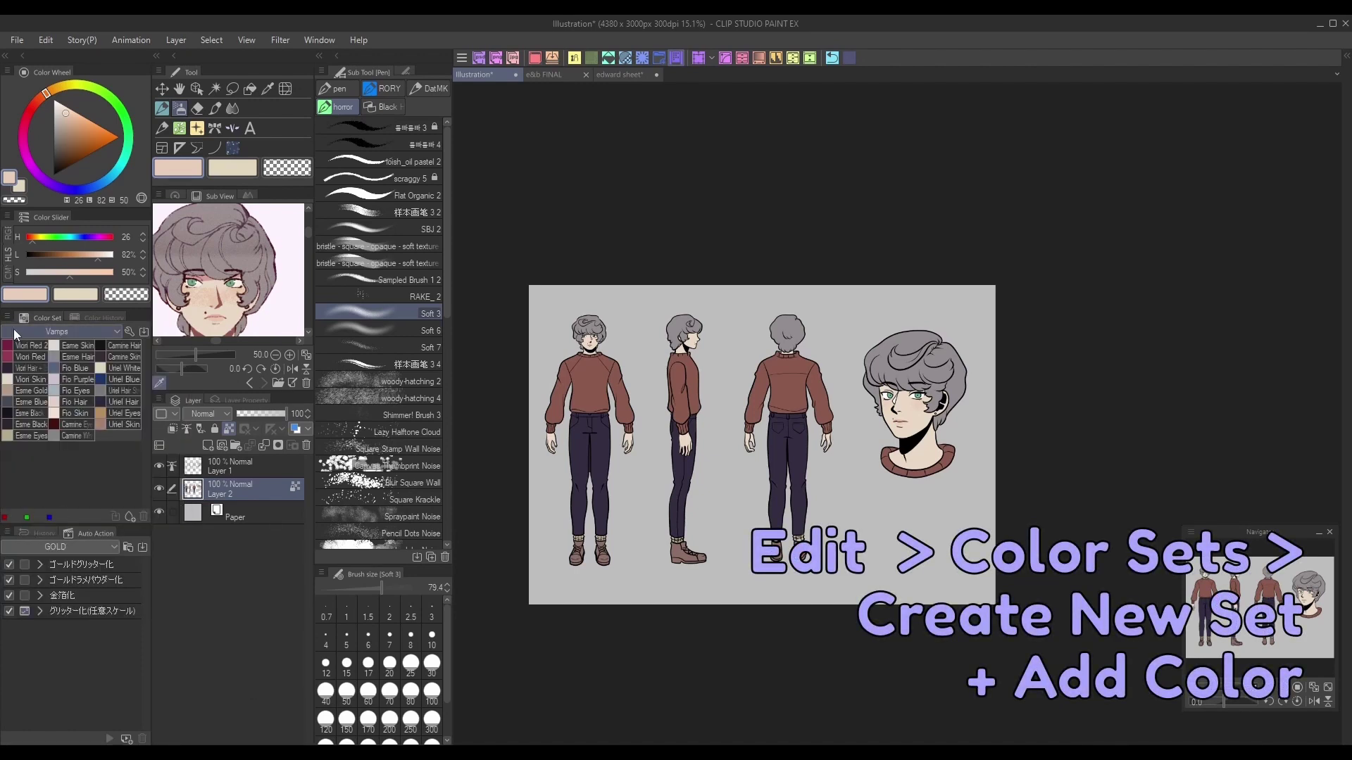
click(7, 317)
mouse_move(105, 539)
click(280, 699)
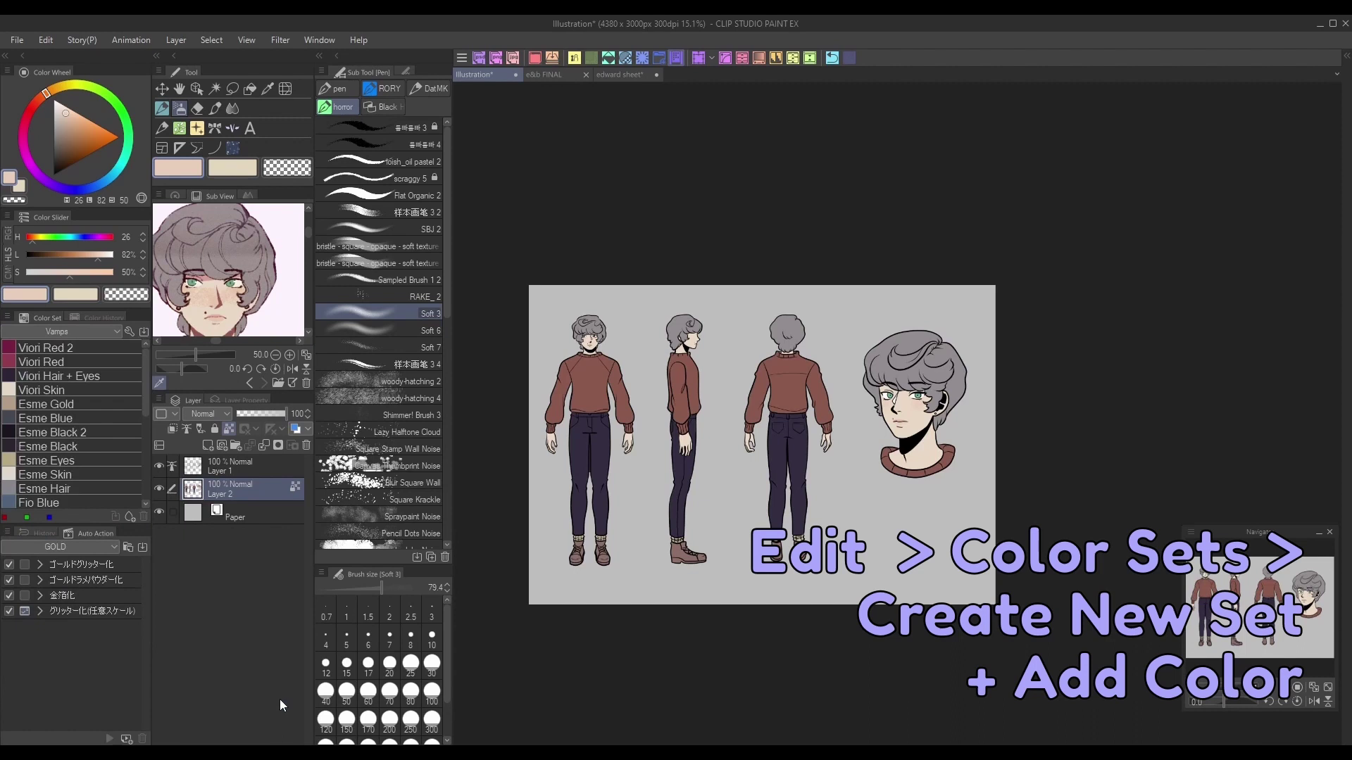
mouse_move(145, 397)
mouse_down()
mouse_move(151, 456)
mouse_move(145, 371)
mouse_up()
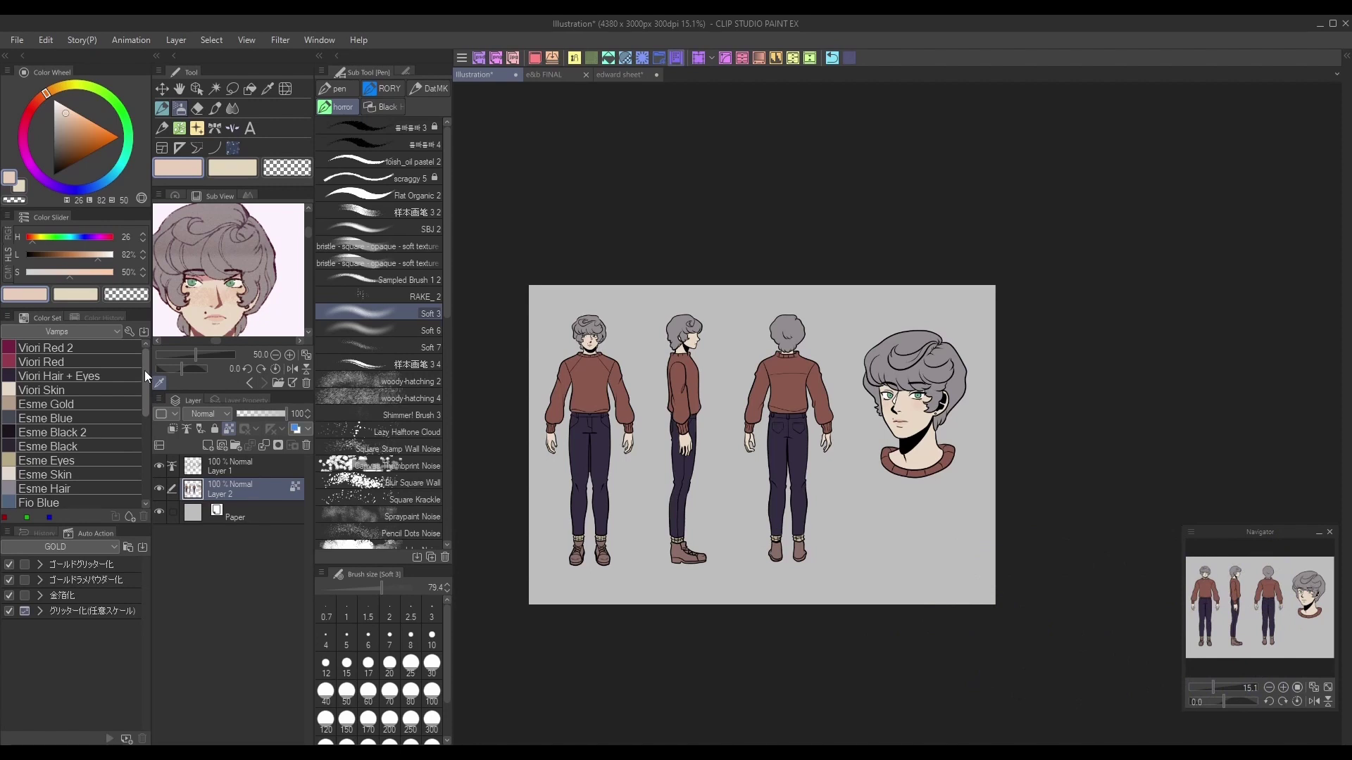
Step: Ink a first fringe strand above the brow on the front figure's head
drag(1292, 629, 1240, 635)
click(1283, 687)
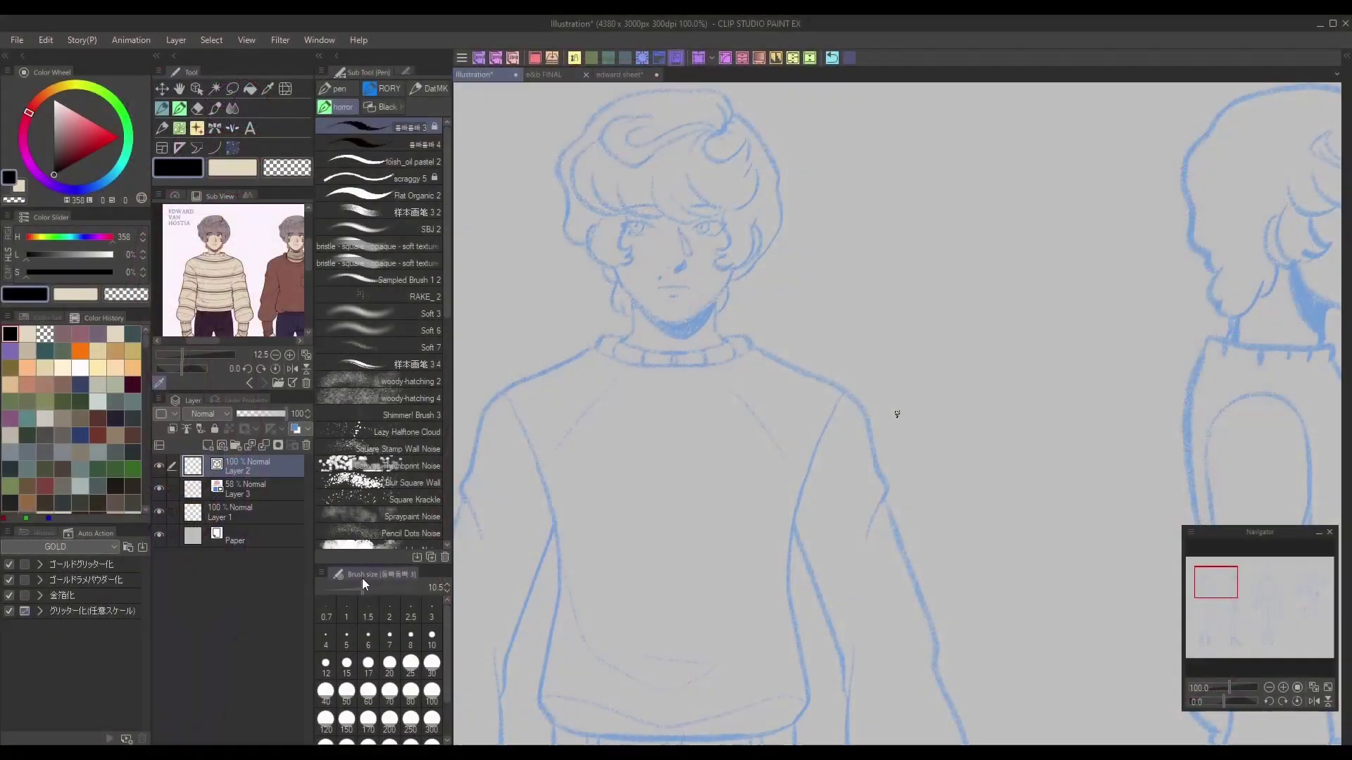
drag(651, 178, 655, 201)
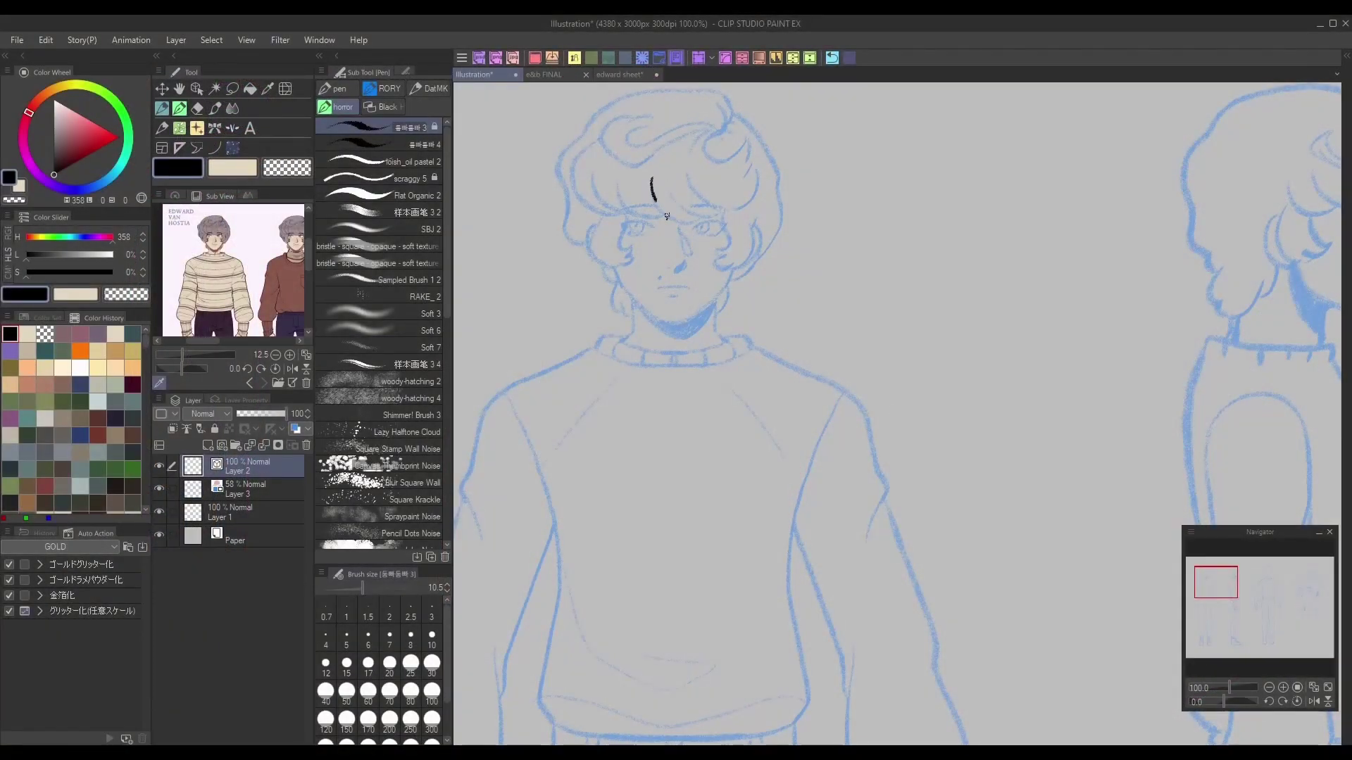